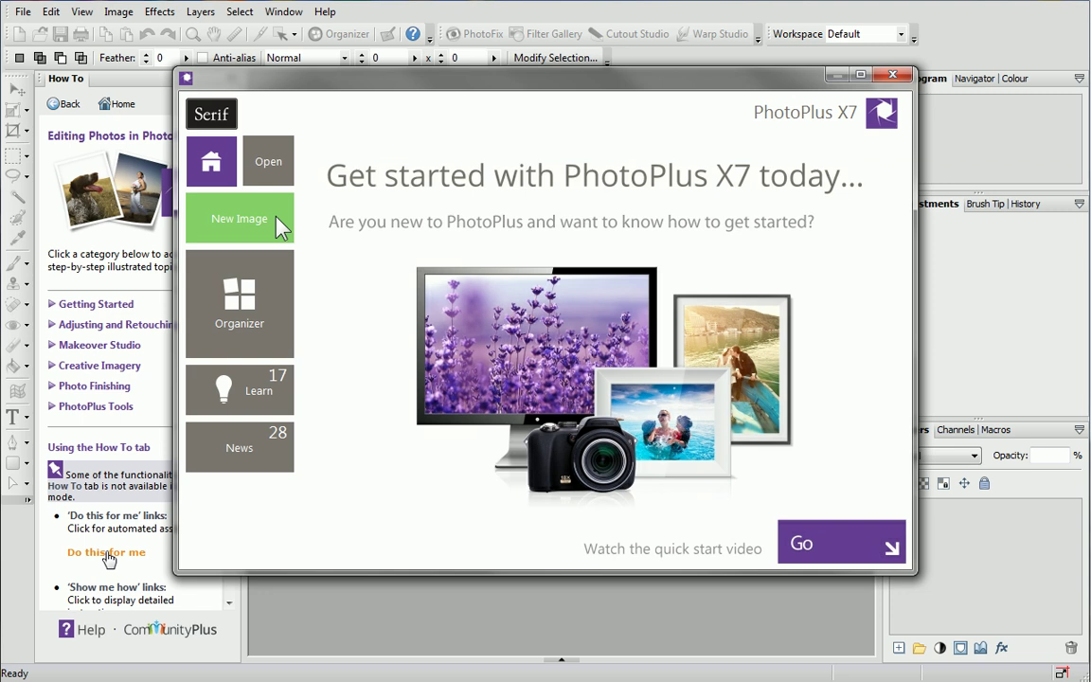
Step: Browse All Images in My Pictures and select the sunset photo 060604i0005.JPG
left_click(278, 149)
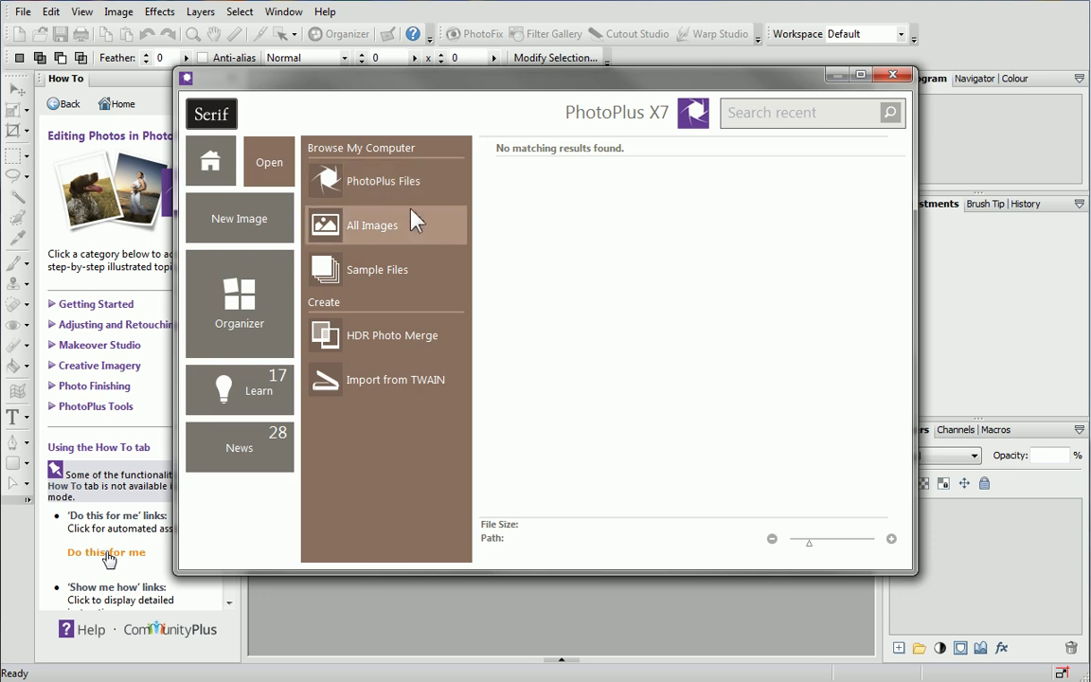
left_click(417, 234)
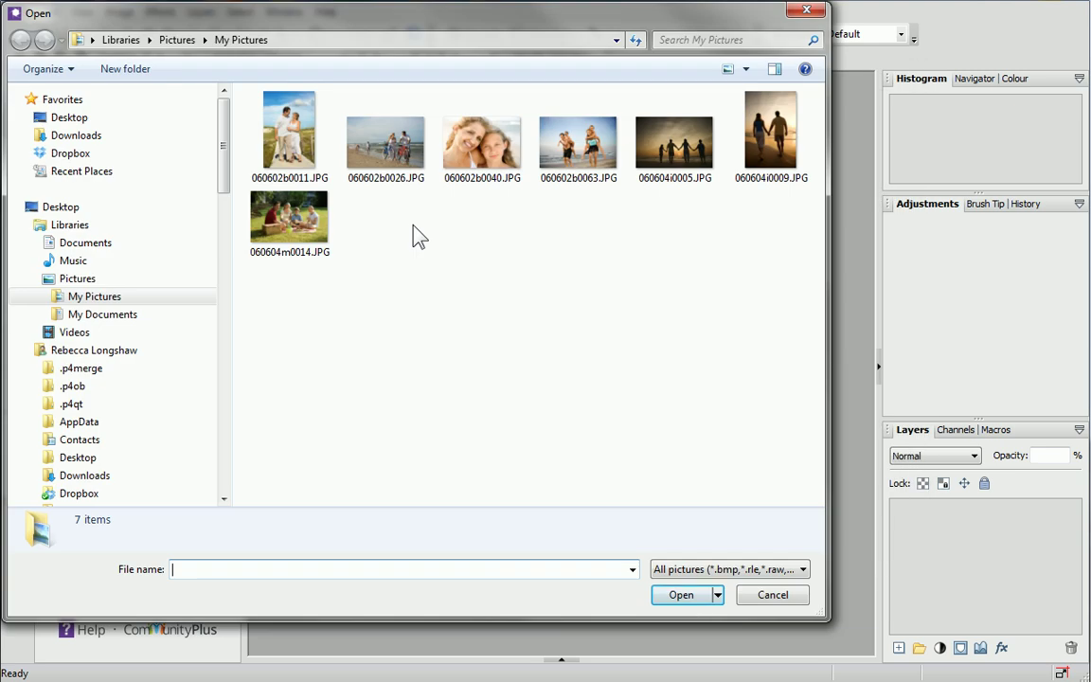
left_click(674, 176)
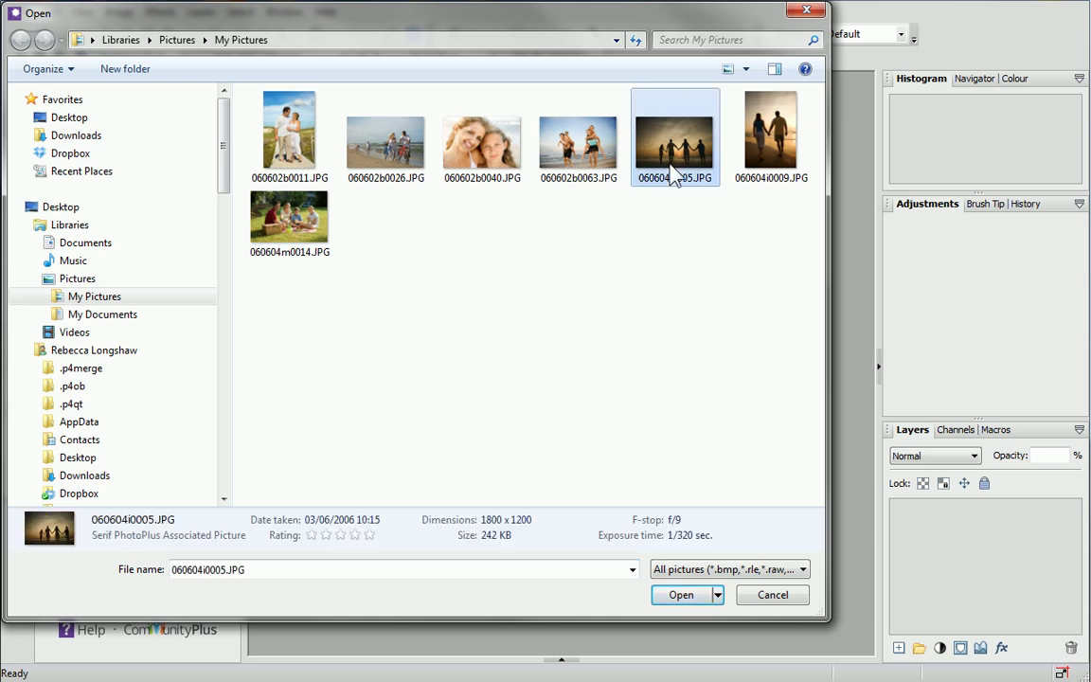
Step: Open 060604i0005.JPG and collapse the How To panel
left_click(699, 591)
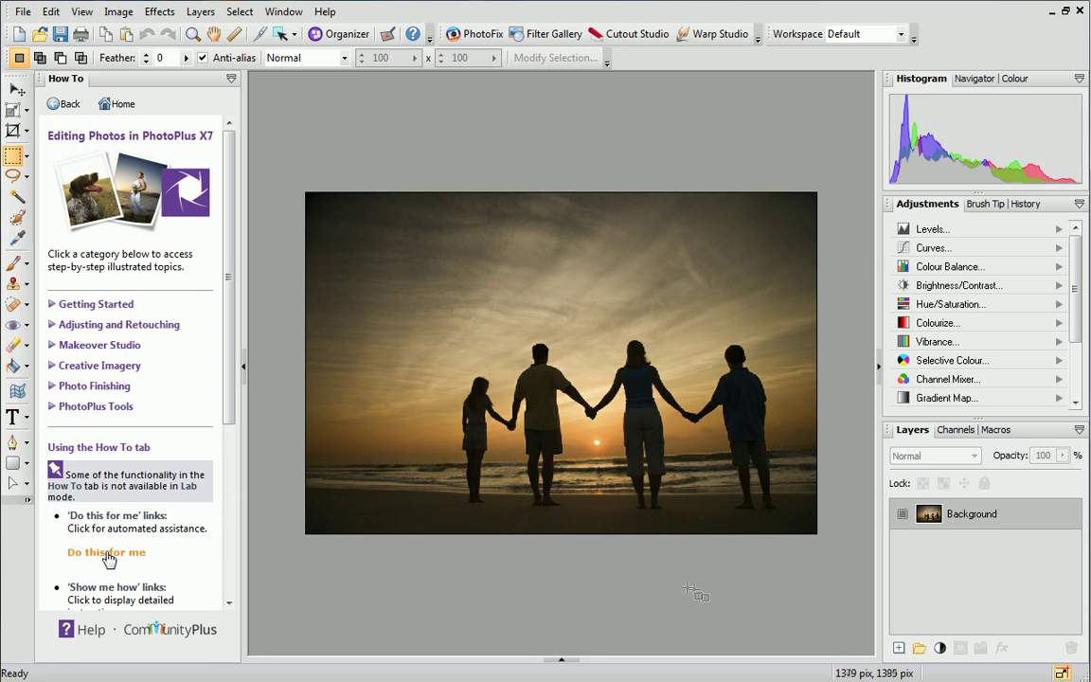
left_click(244, 366)
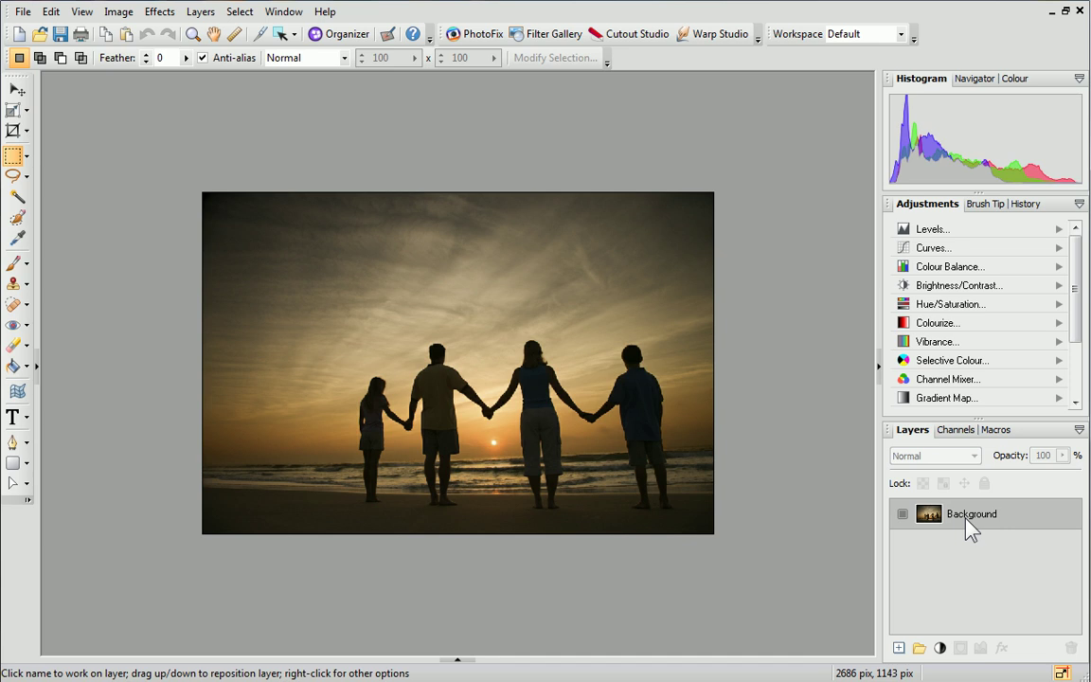
Step: Apply a Gaussian Blur with radius 15.5 to the whole sunset photo
left_click(160, 15)
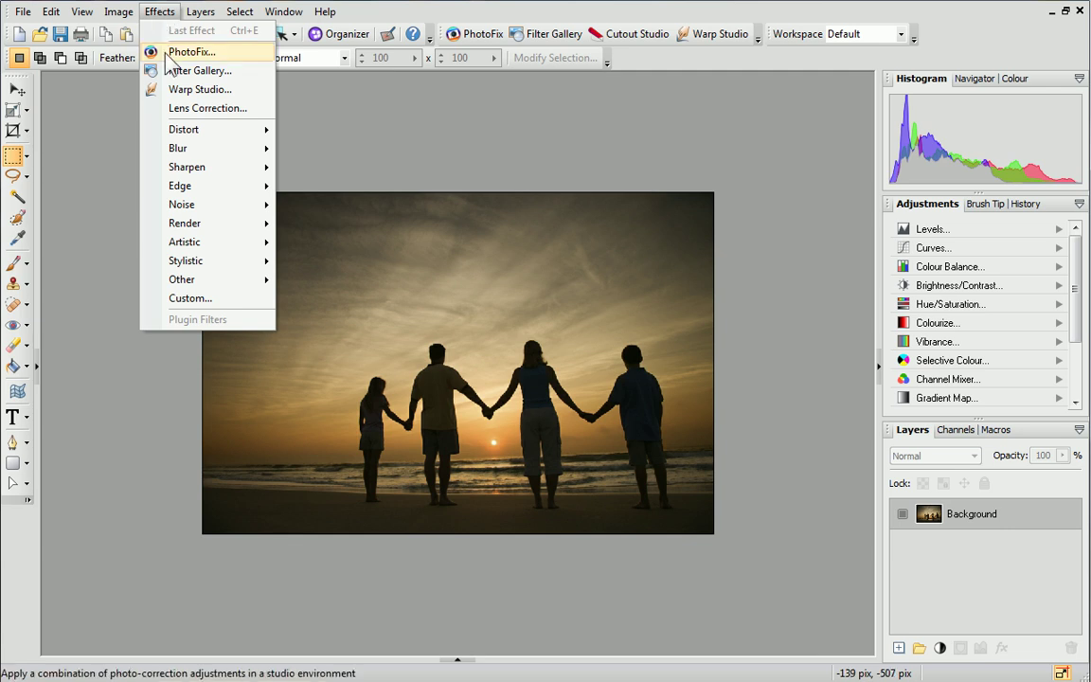
mouse_move(219, 157)
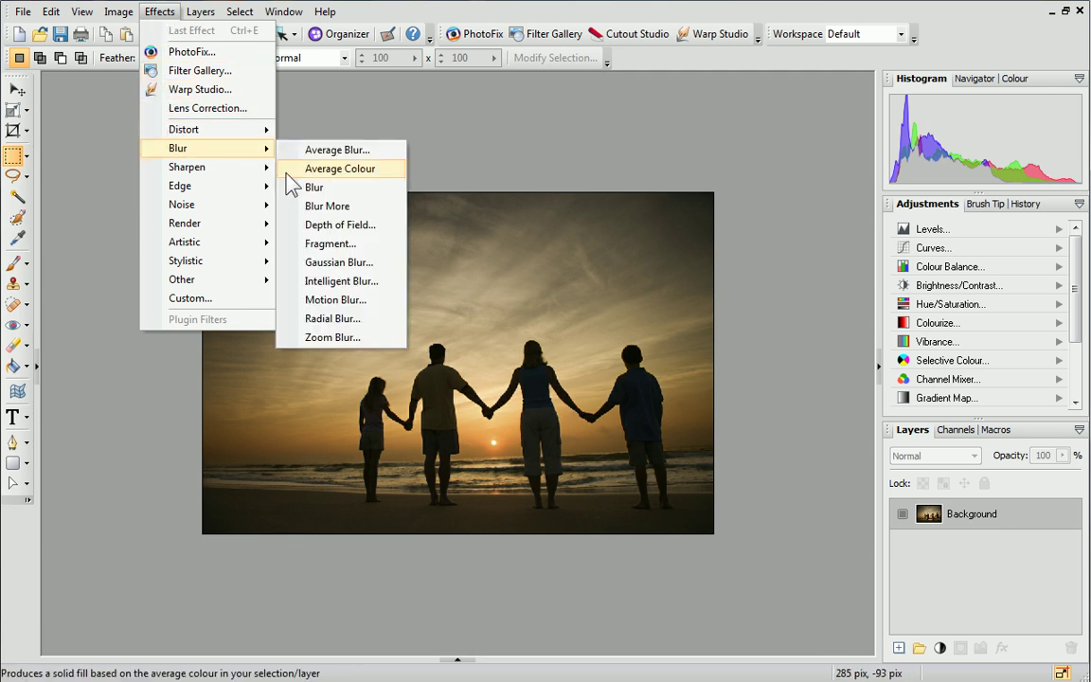
left_click(303, 266)
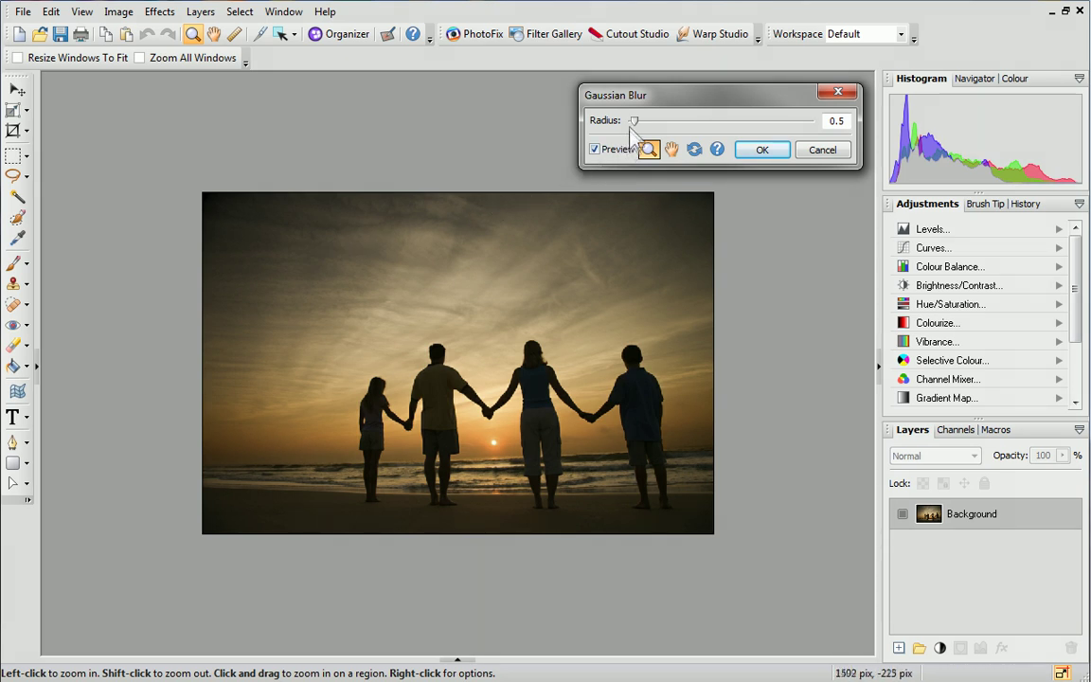
left_click_drag(635, 124, 727, 127)
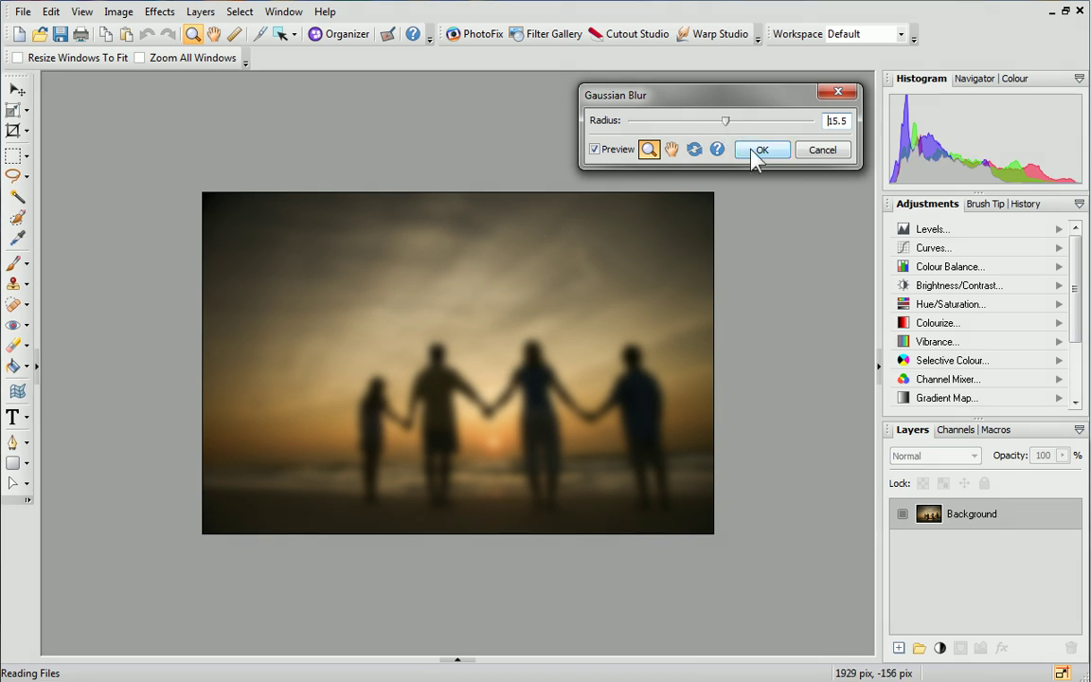
left_click(755, 154)
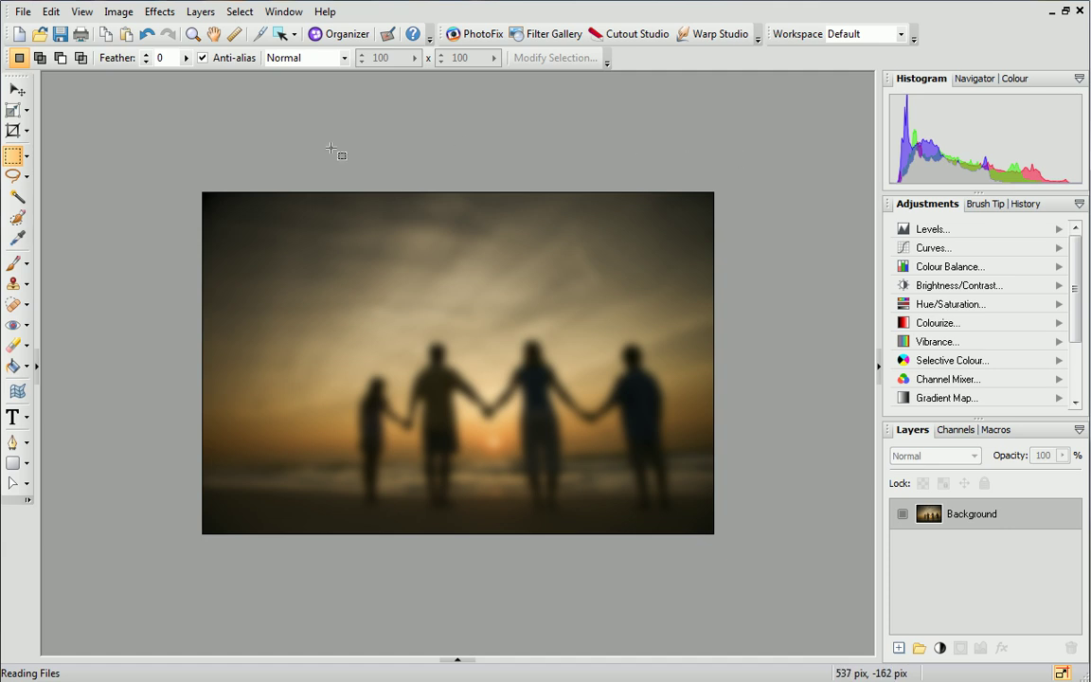
Step: Save the blurred photo as Montage in PhotoPlus Pictures (.spp) format in My Pictures
left_click(25, 12)
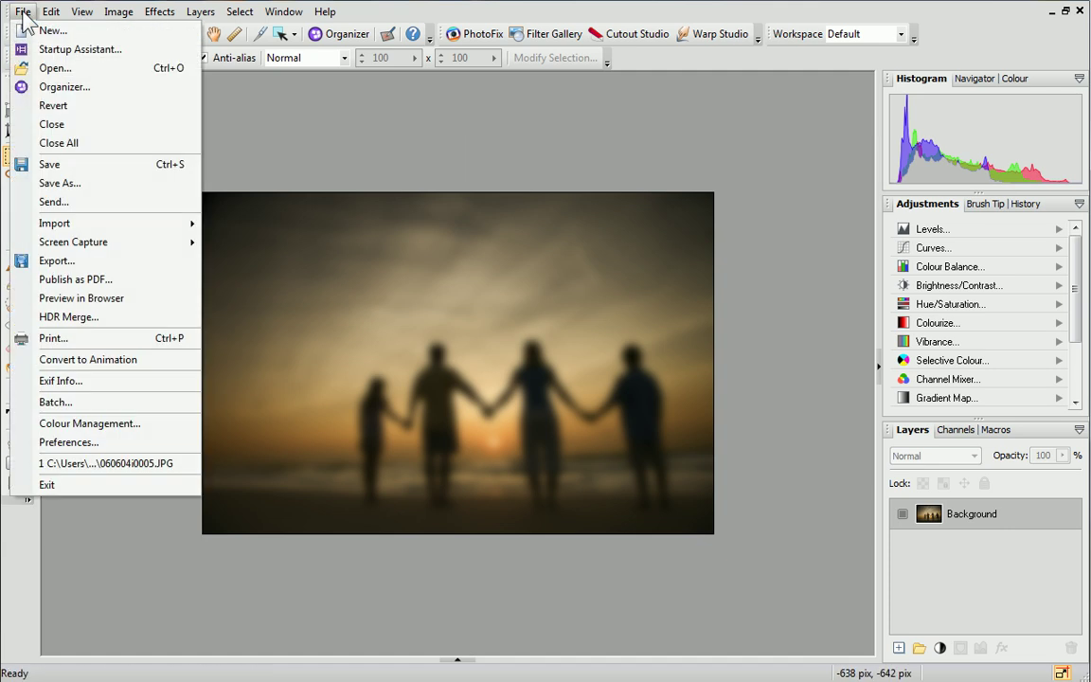
left_click(34, 184)
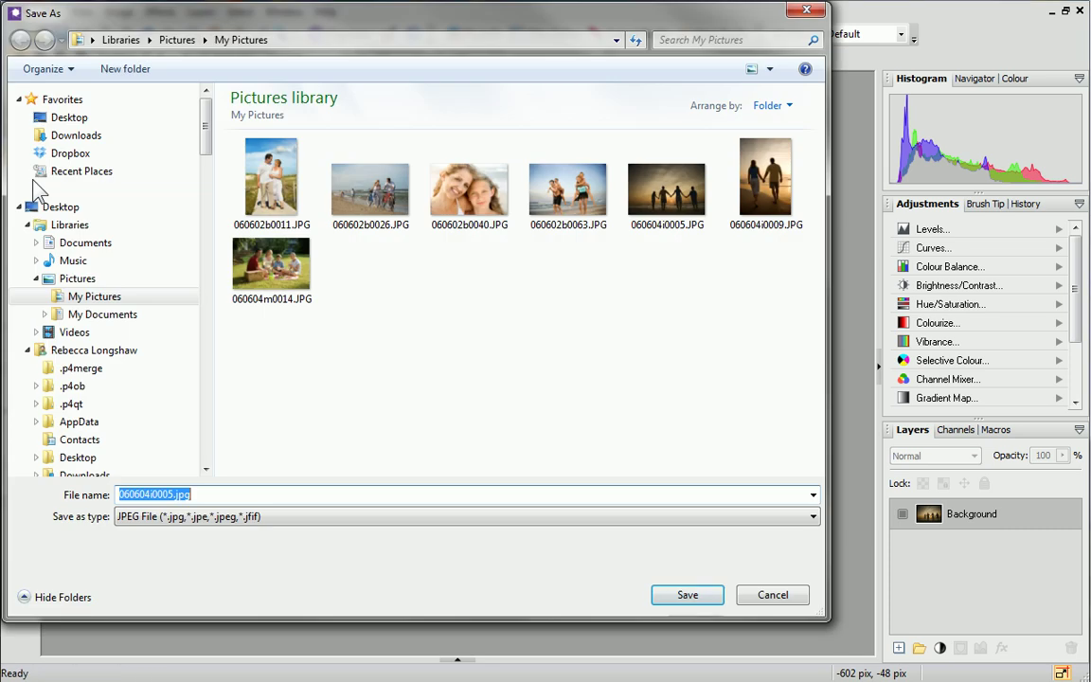
left_click(252, 518)
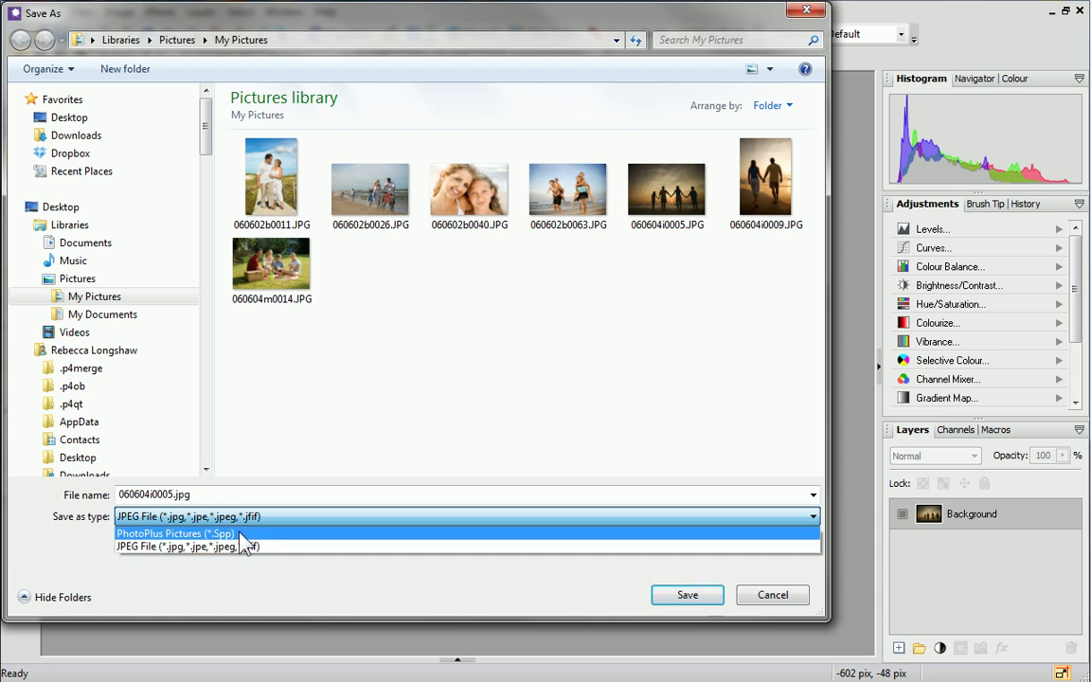
left_click(240, 534)
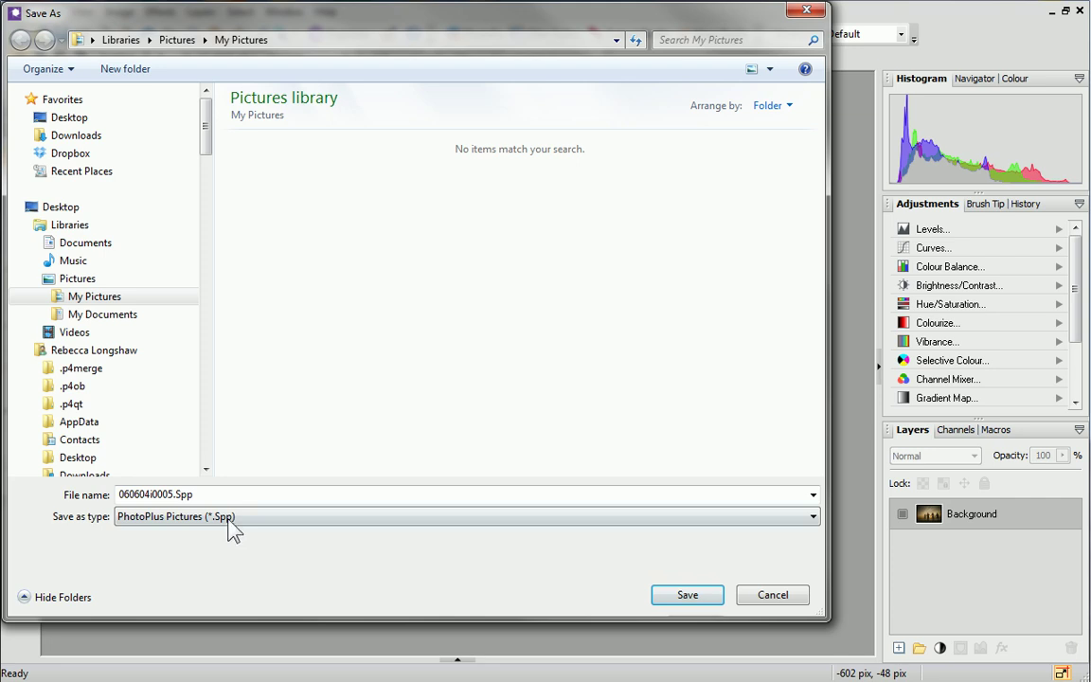
left_click(192, 494)
double_click(192, 494)
type("Montage")
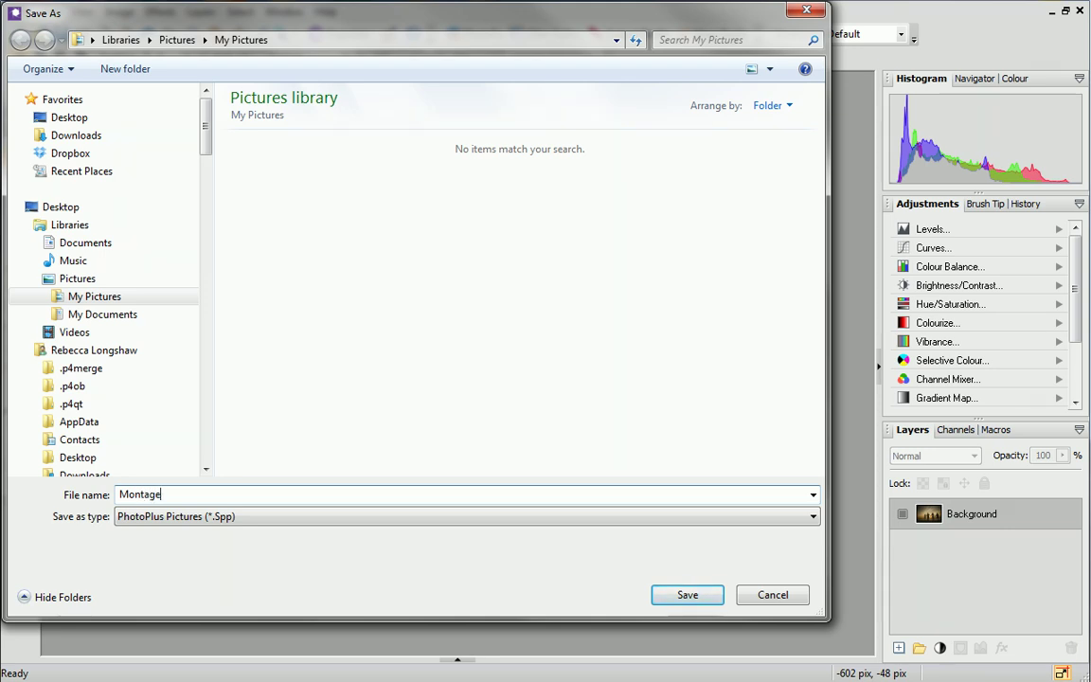
left_click(665, 599)
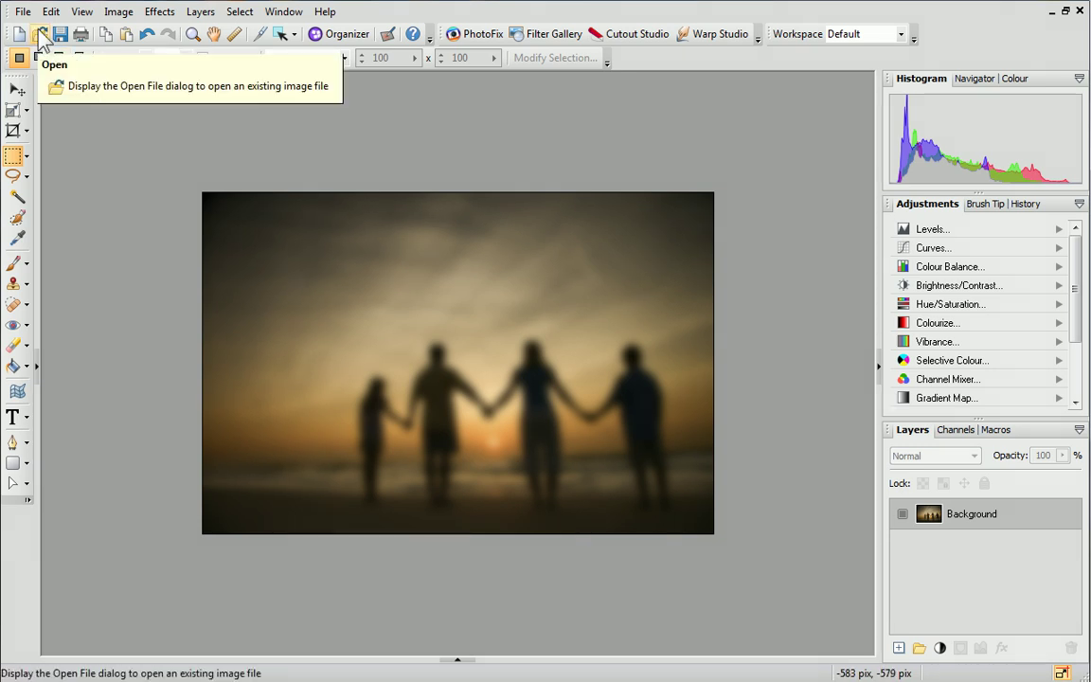
Step: Open 060602b0063, 060602b0040, 060602b0026, 060604m0014, 060604i0009 and 060602b0011 JPGs together
left_click(41, 36)
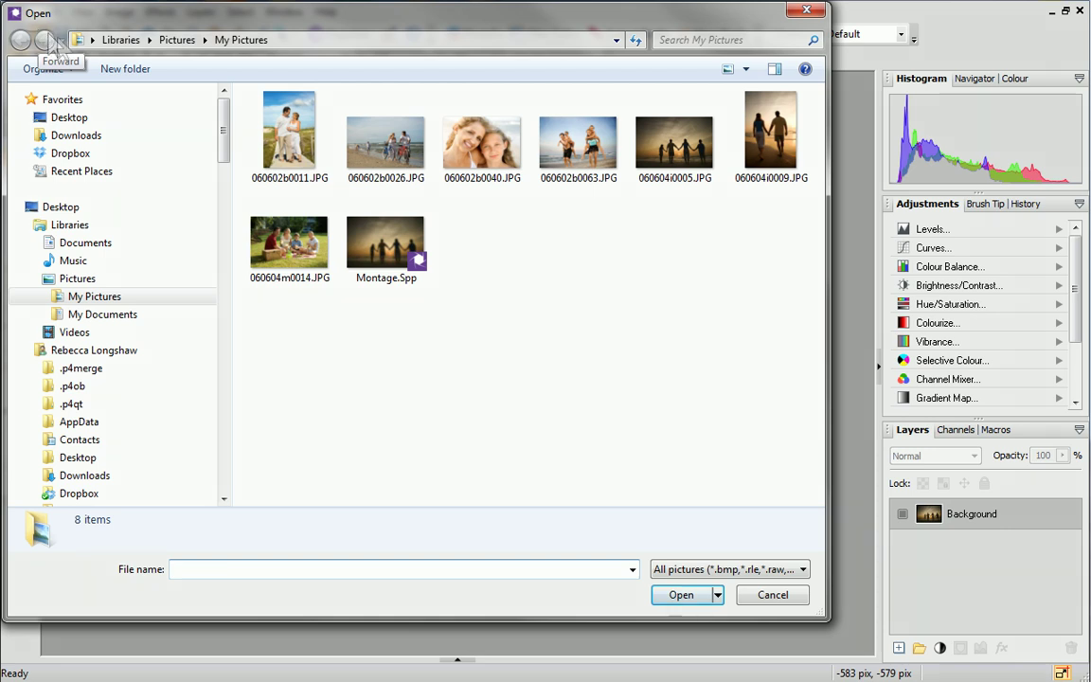
left_click(571, 154)
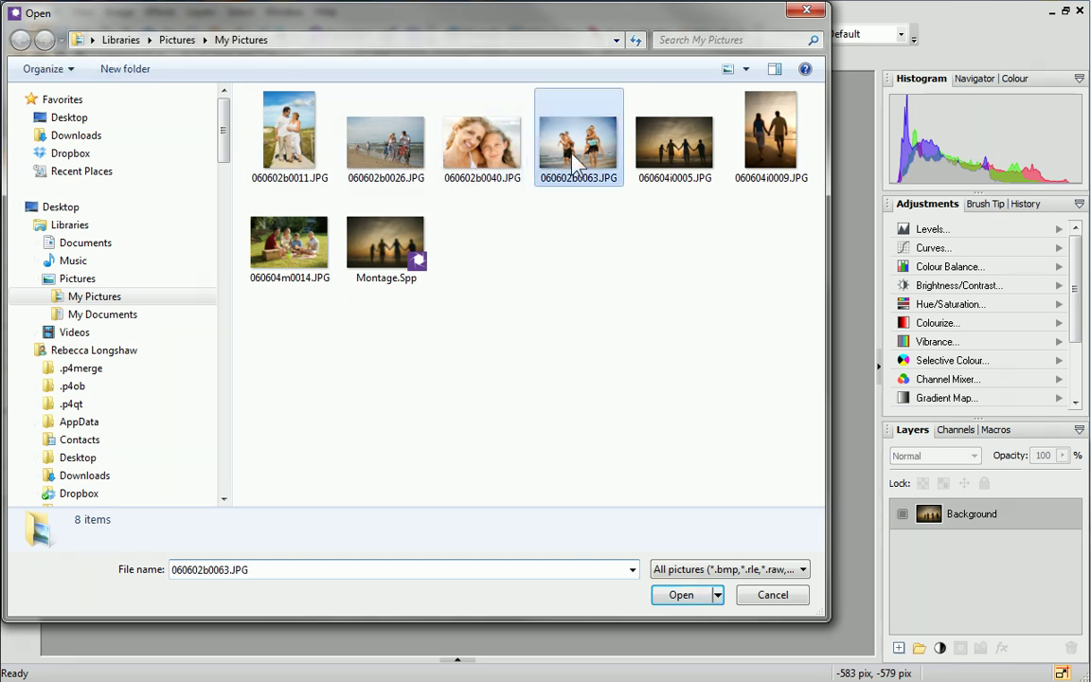
left_click(494, 144, "ctrl")
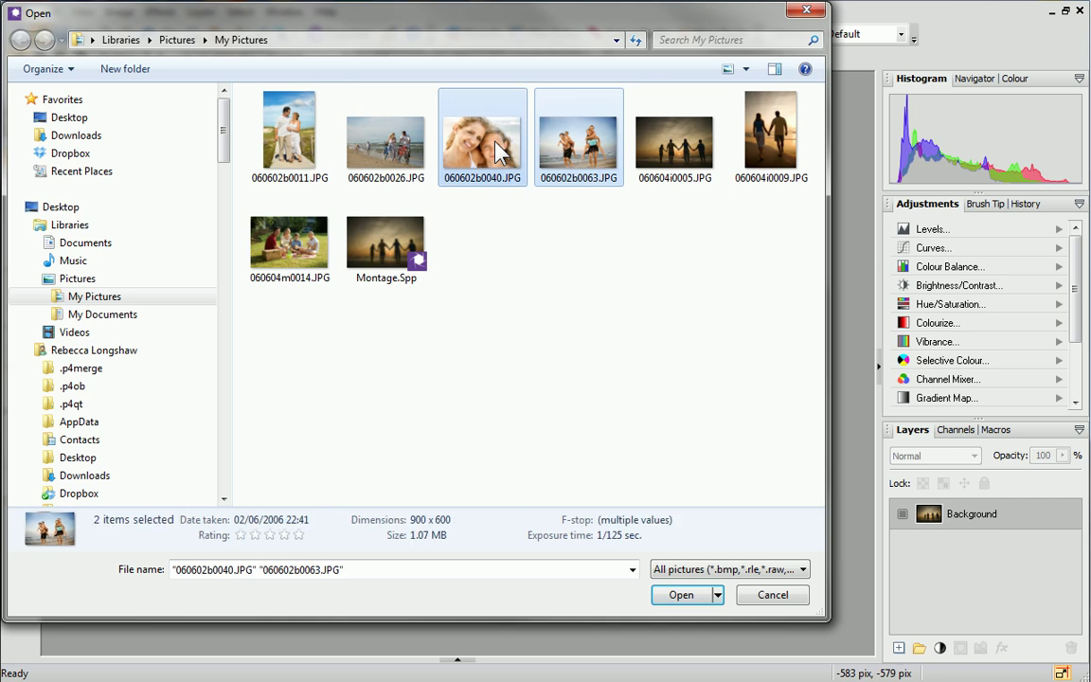
left_click(409, 146, "ctrl")
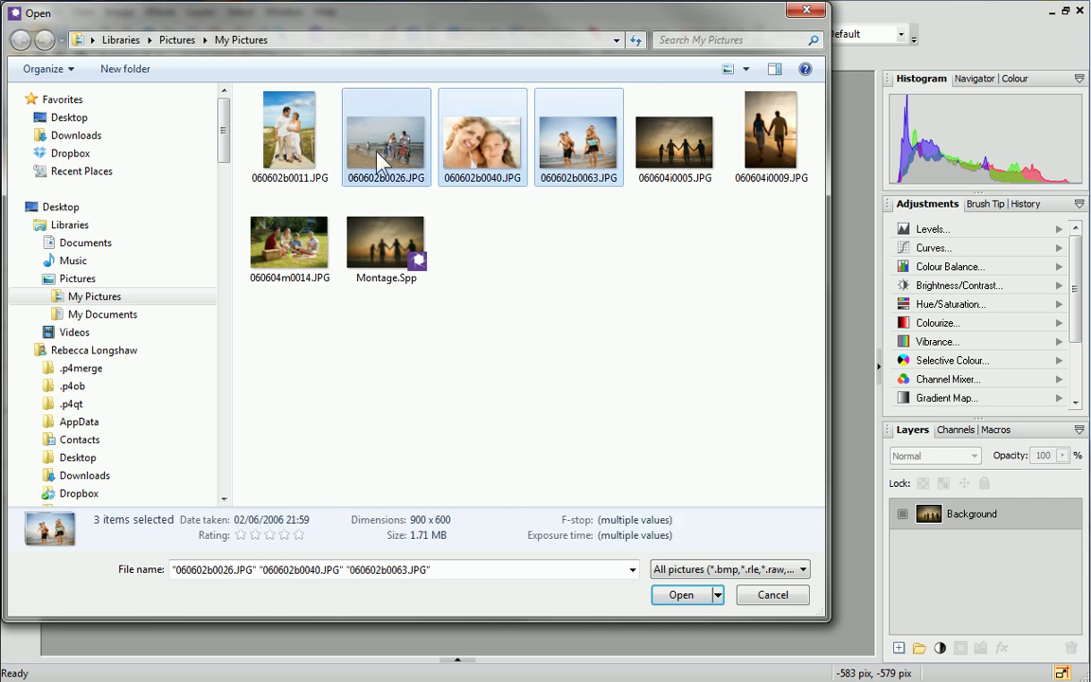
left_click(268, 222, "ctrl")
left_click(769, 132, "ctrl")
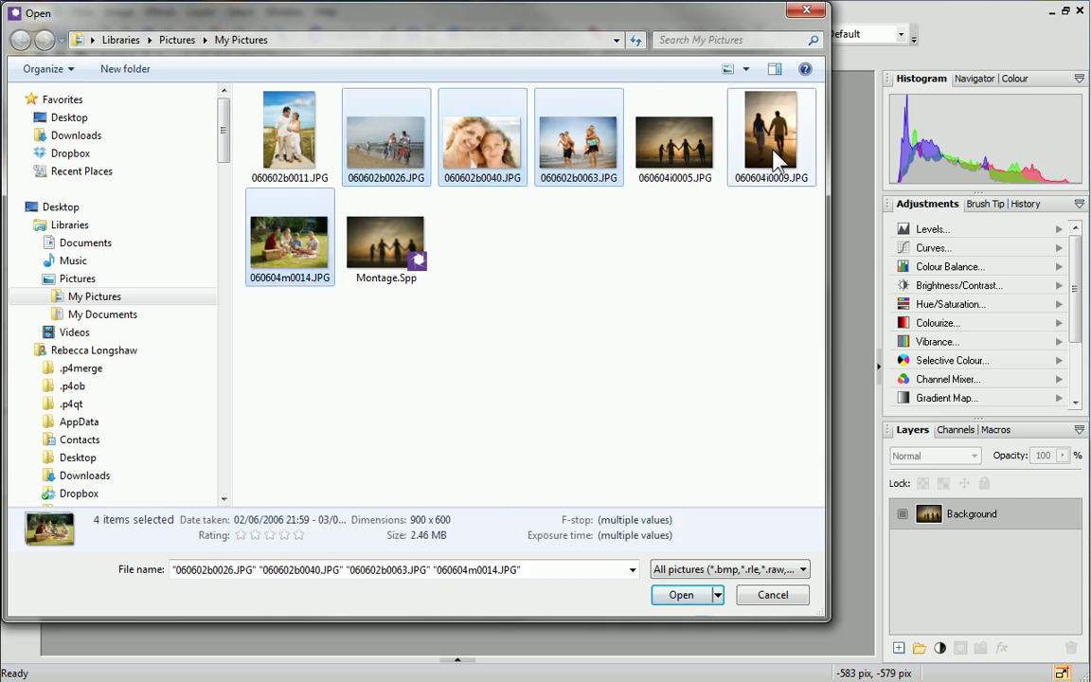
left_click(288, 122, "ctrl")
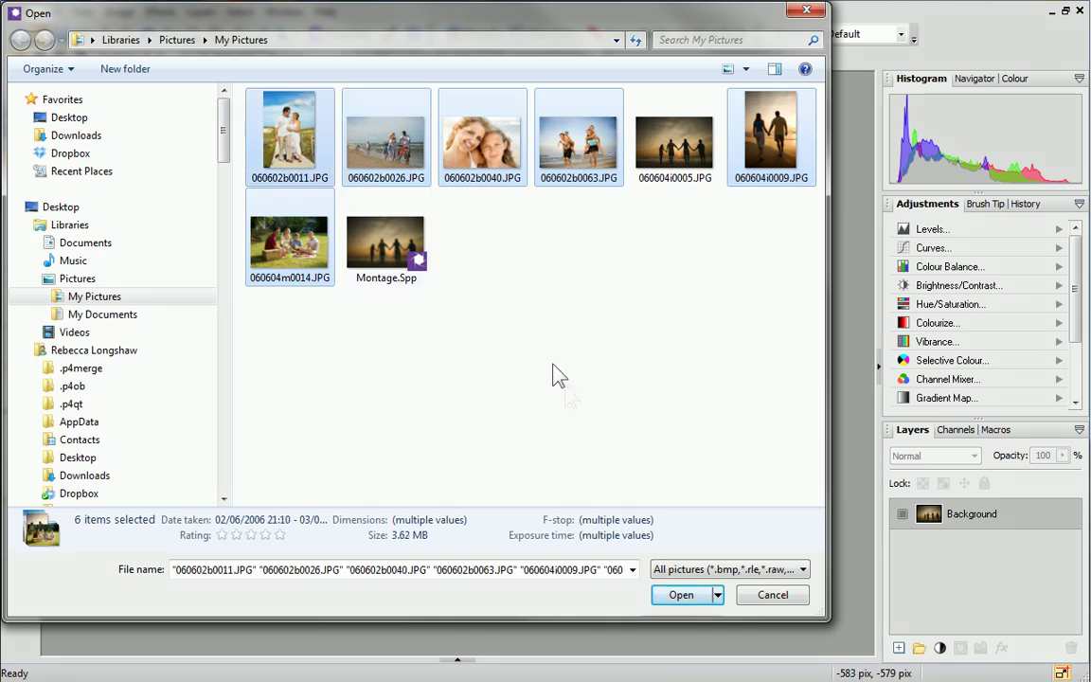
left_click(678, 595)
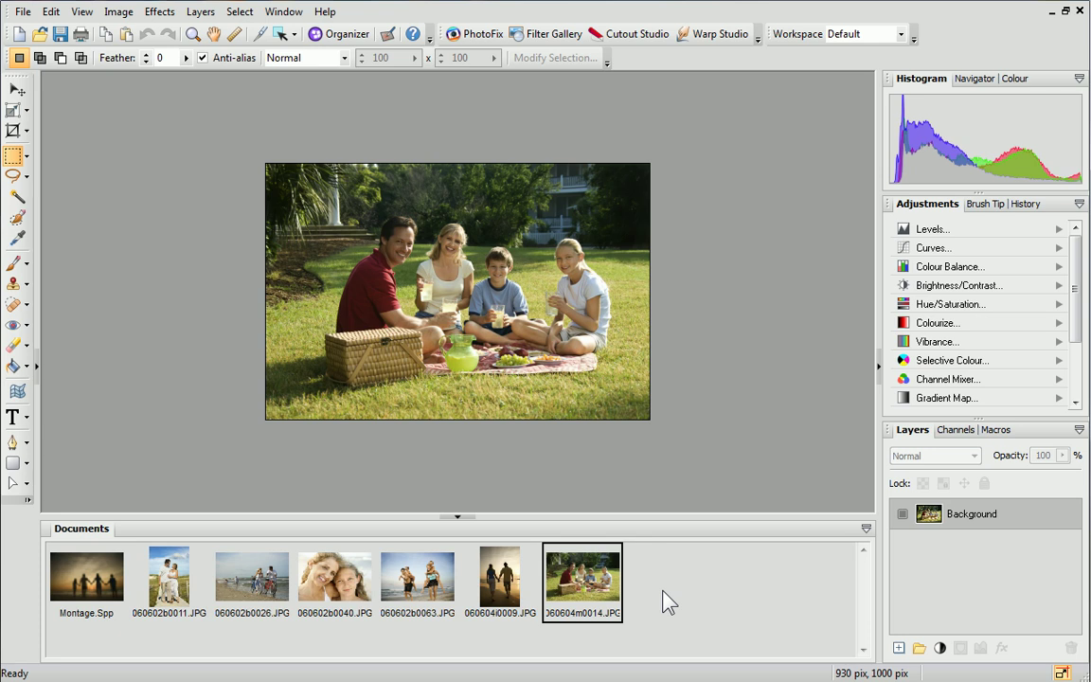
Step: Copy the mother-and-daughter photo 060602b0040.JPG
left_click(347, 579)
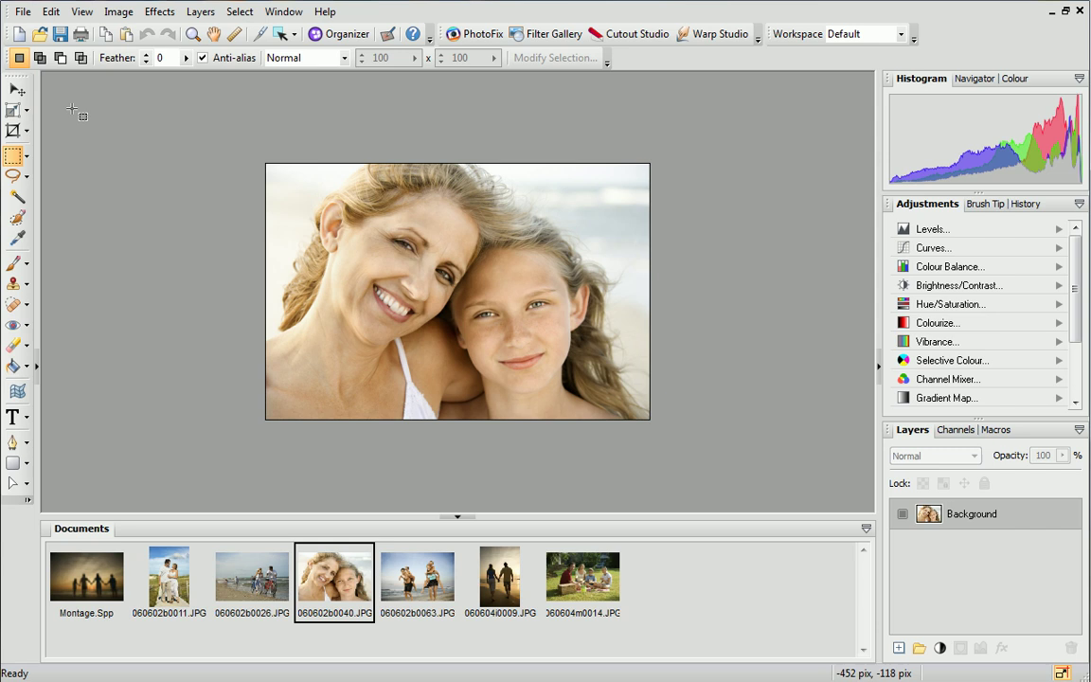
left_click(53, 13)
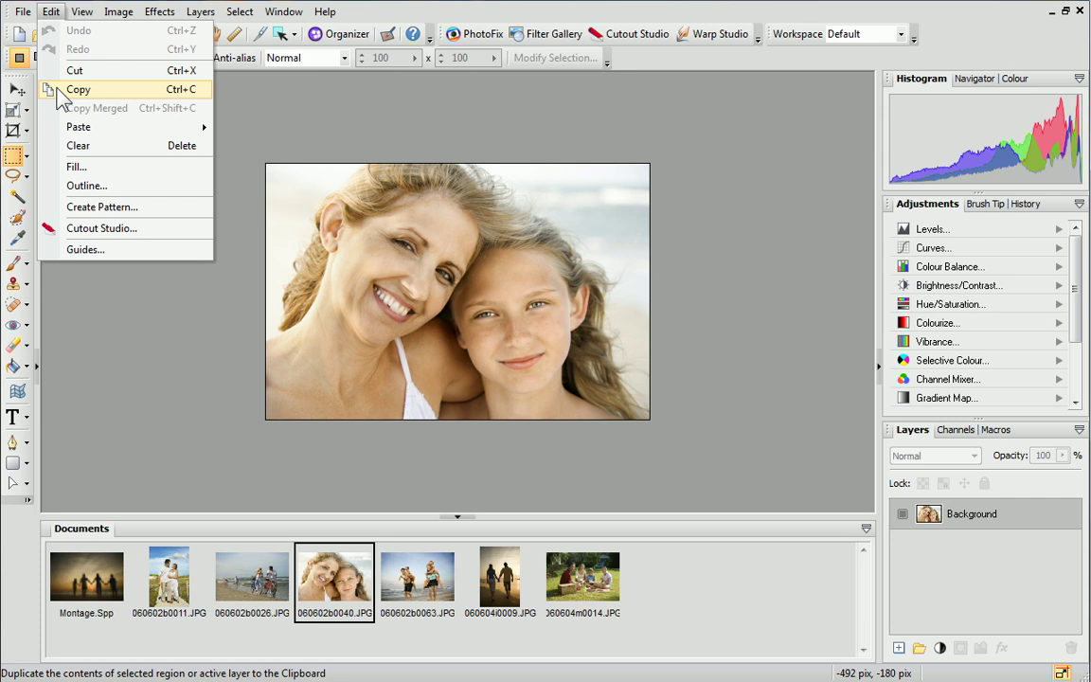
left_click(59, 90)
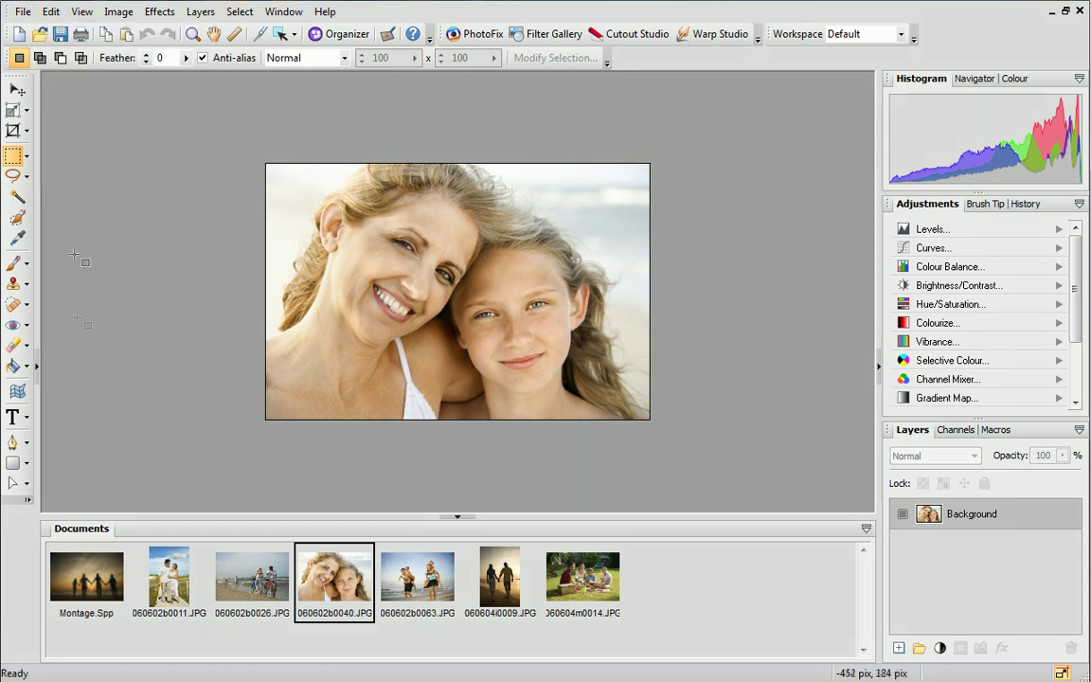
Step: Paste it into Montage.Spp as a new layer, Layer 1
left_click(103, 565)
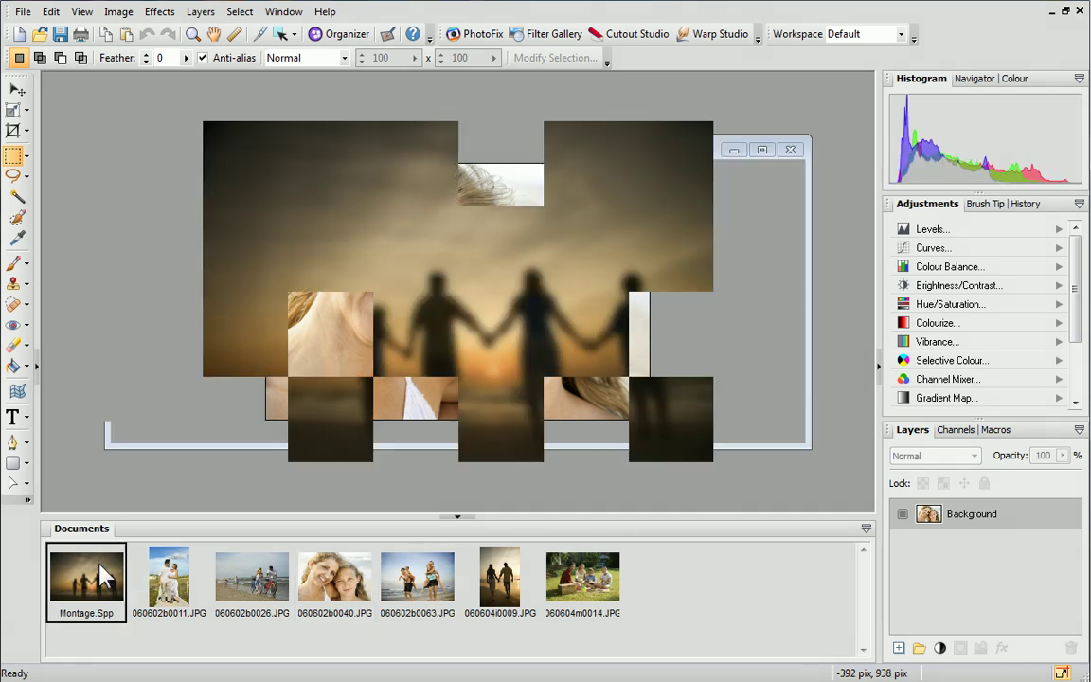
left_click(52, 12)
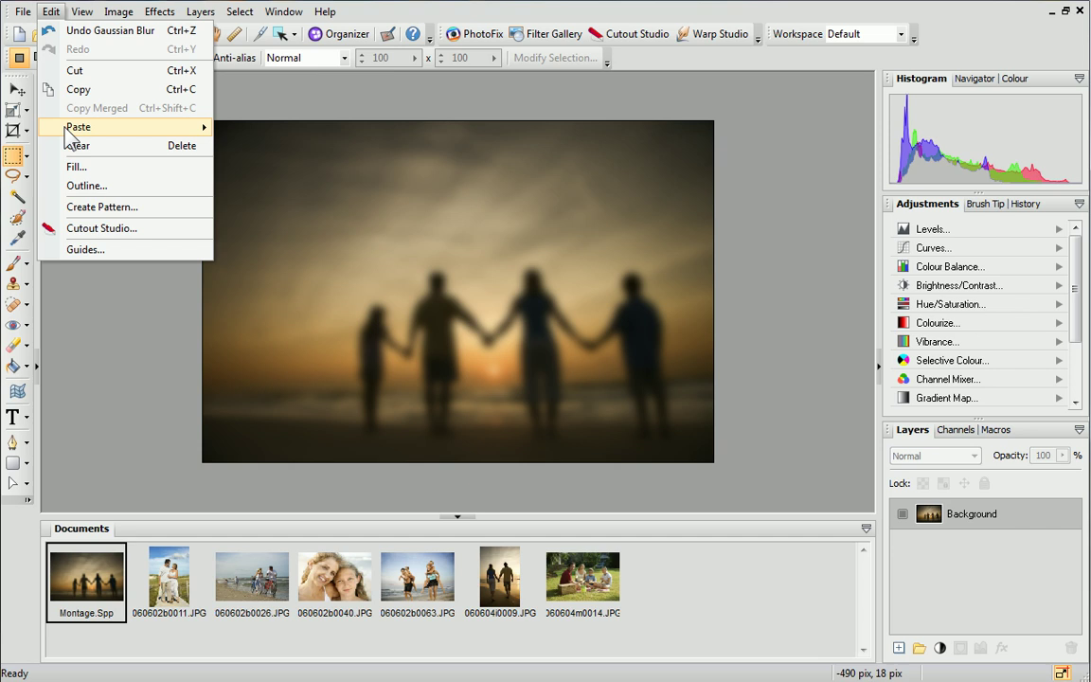
mouse_move(68, 129)
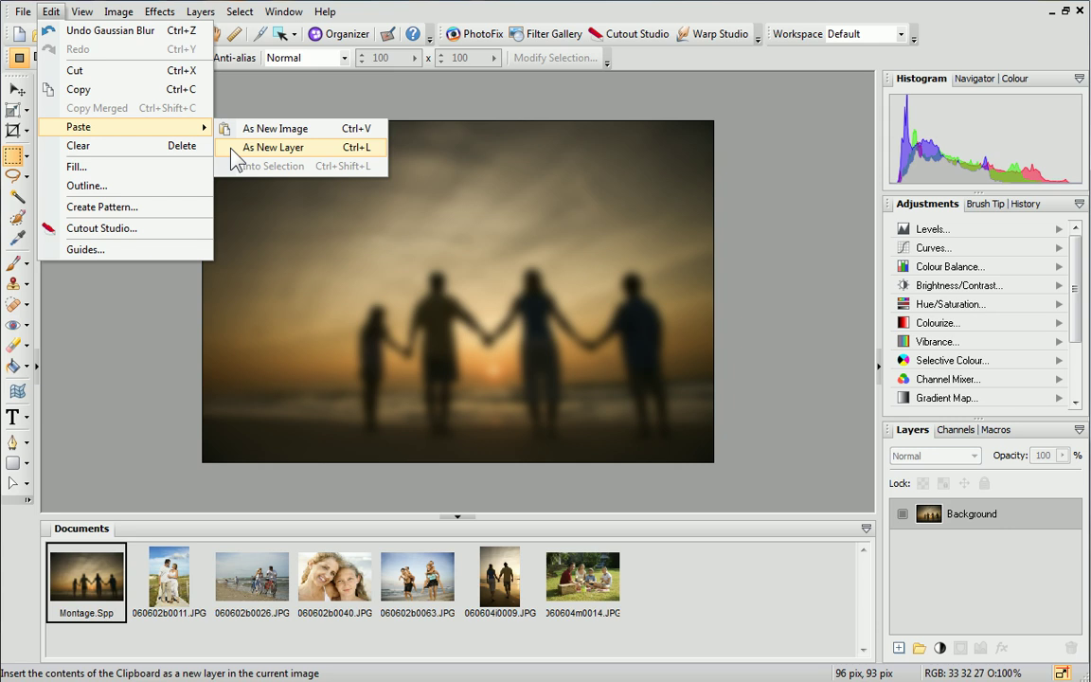
left_click(273, 146)
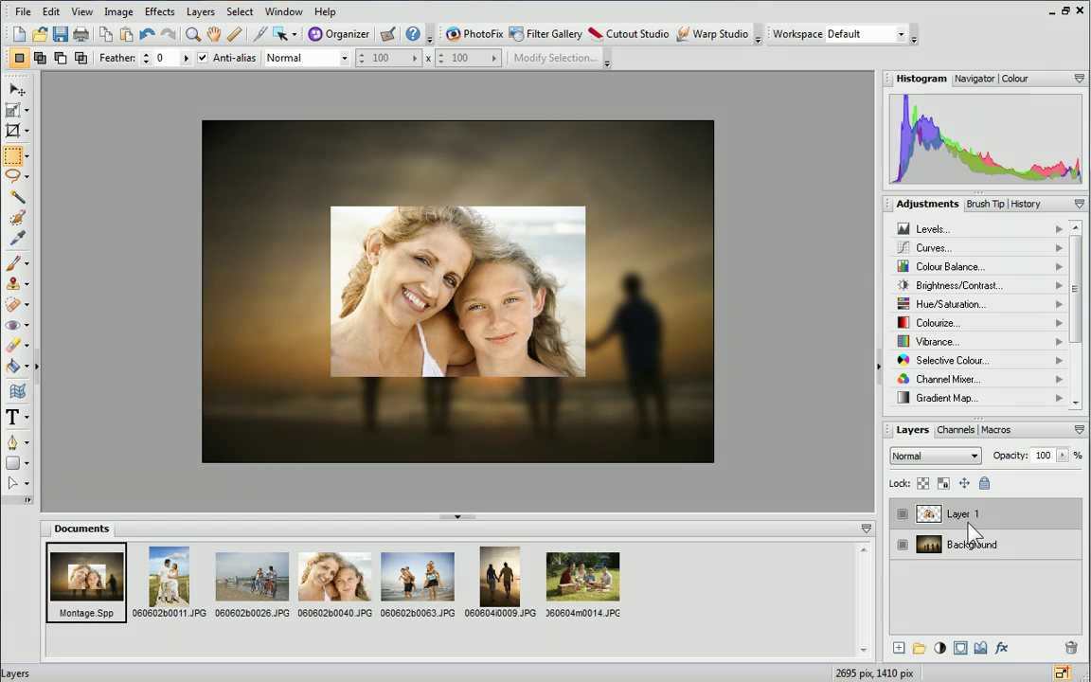
Step: With the Deform Tool, shrink Layer 1 proportionally, tilt it slightly and place it top-left
left_click(27, 111)
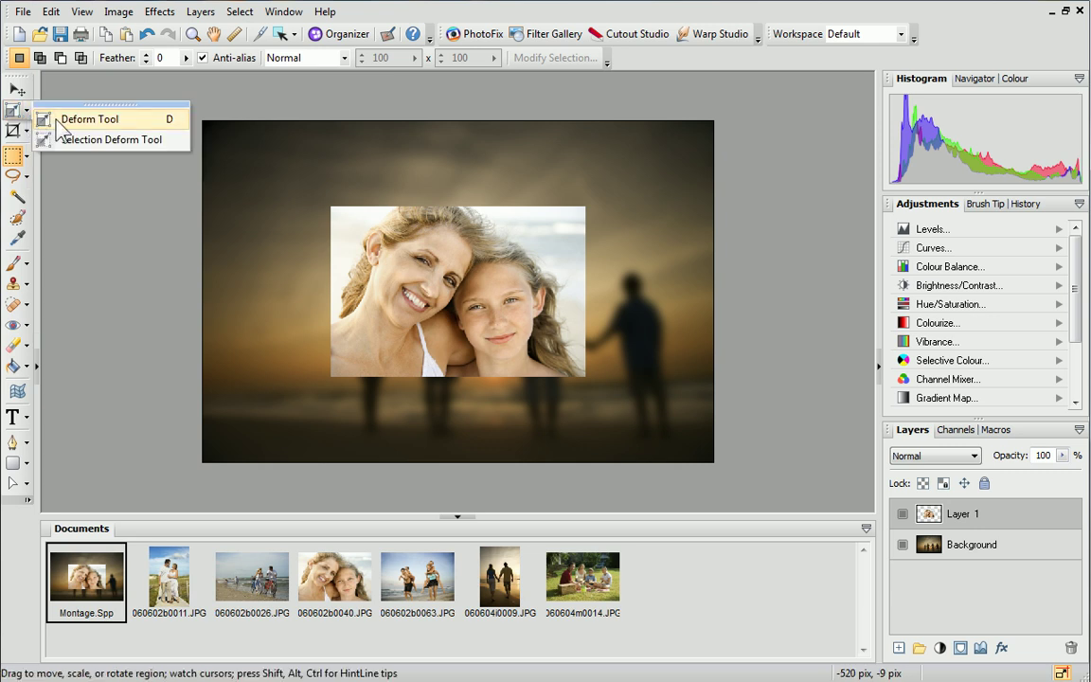
left_click(85, 119)
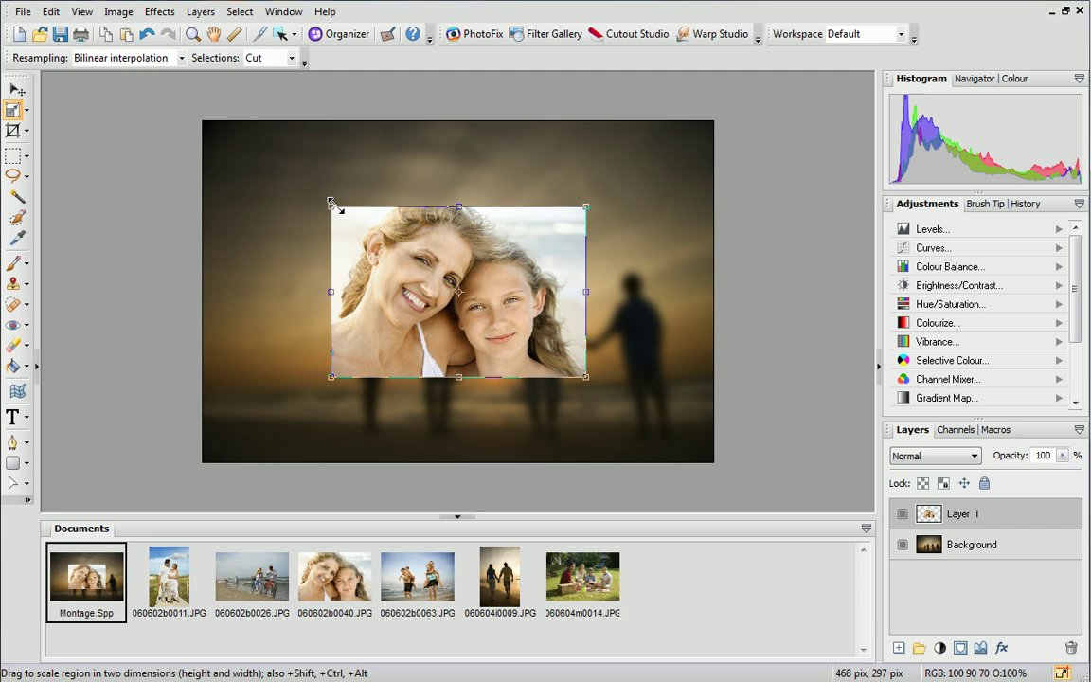
key("shift")
left_click_drag(332, 202, 387, 244)
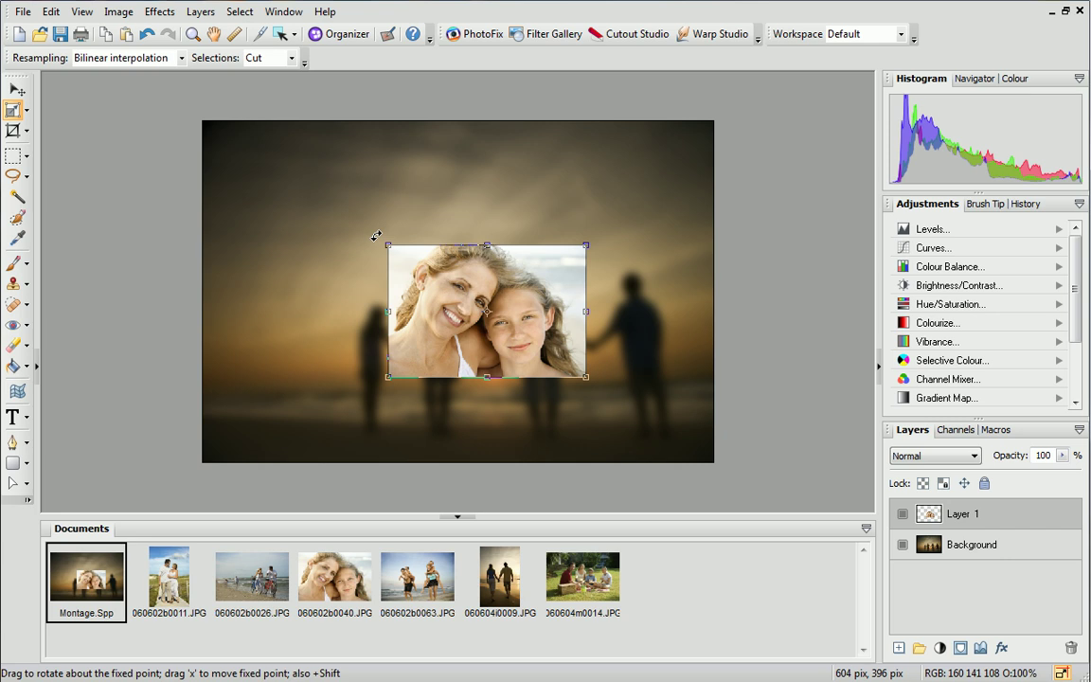
mouse_move(376, 236)
left_mouse_down()
mouse_move(375, 248)
mouse_move(383, 234)
left_mouse_up()
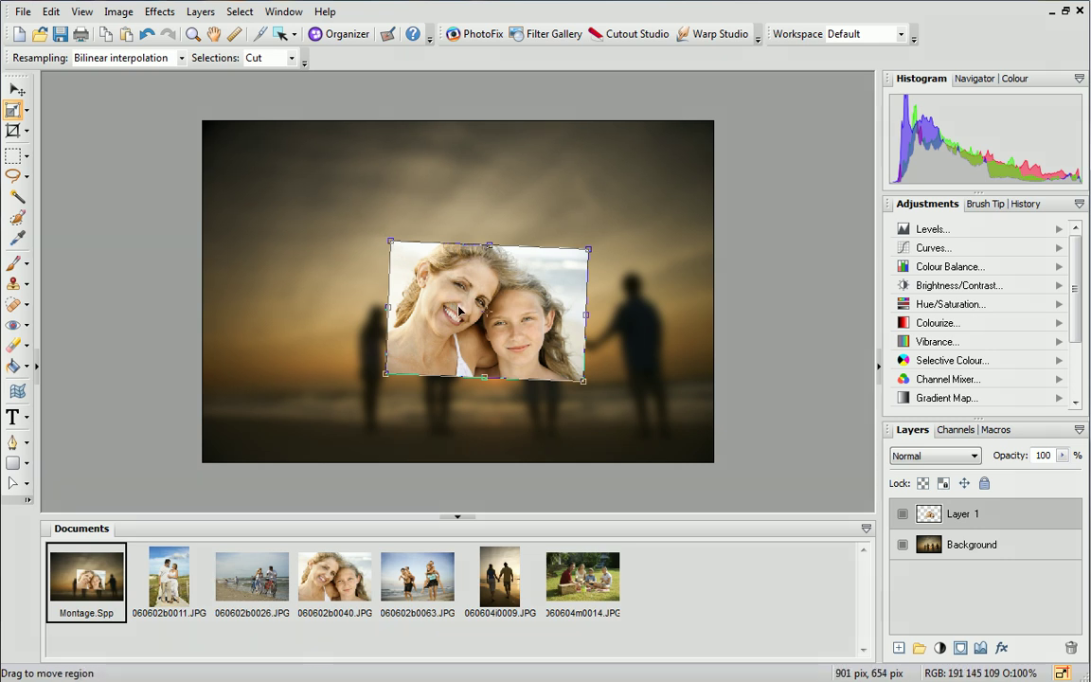
left_click_drag(458, 310, 282, 199)
left_click_drag(422, 132, 394, 140)
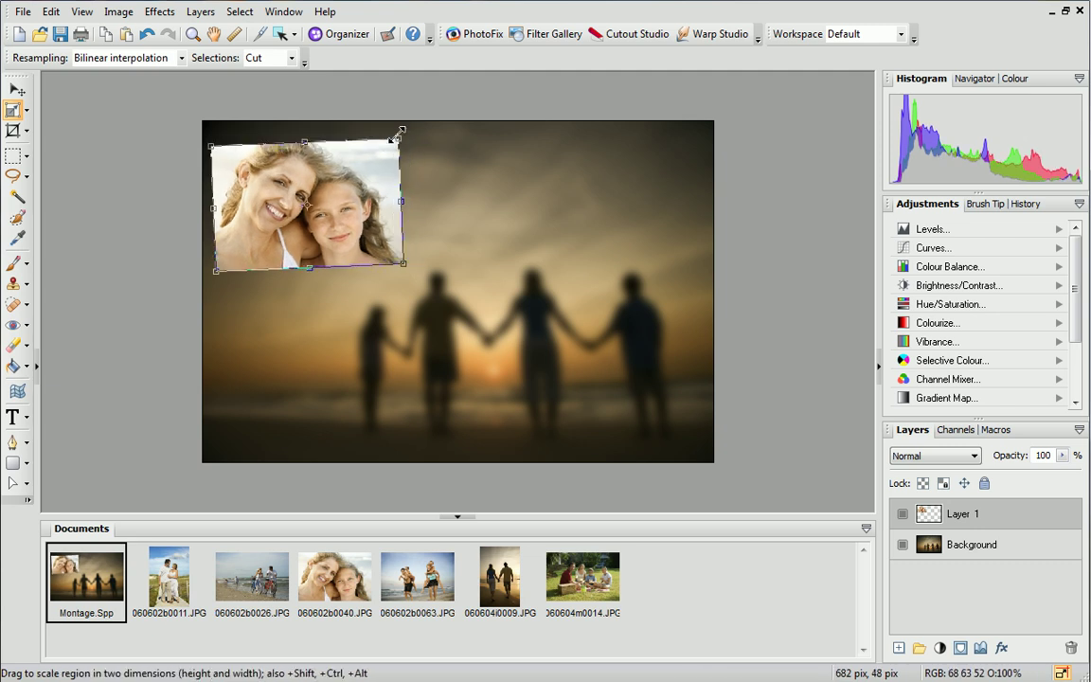
Step: Copy the beach bicycle photo 060602b0026.JPG and paste it into Montage.Spp as a new layer
left_click(268, 579)
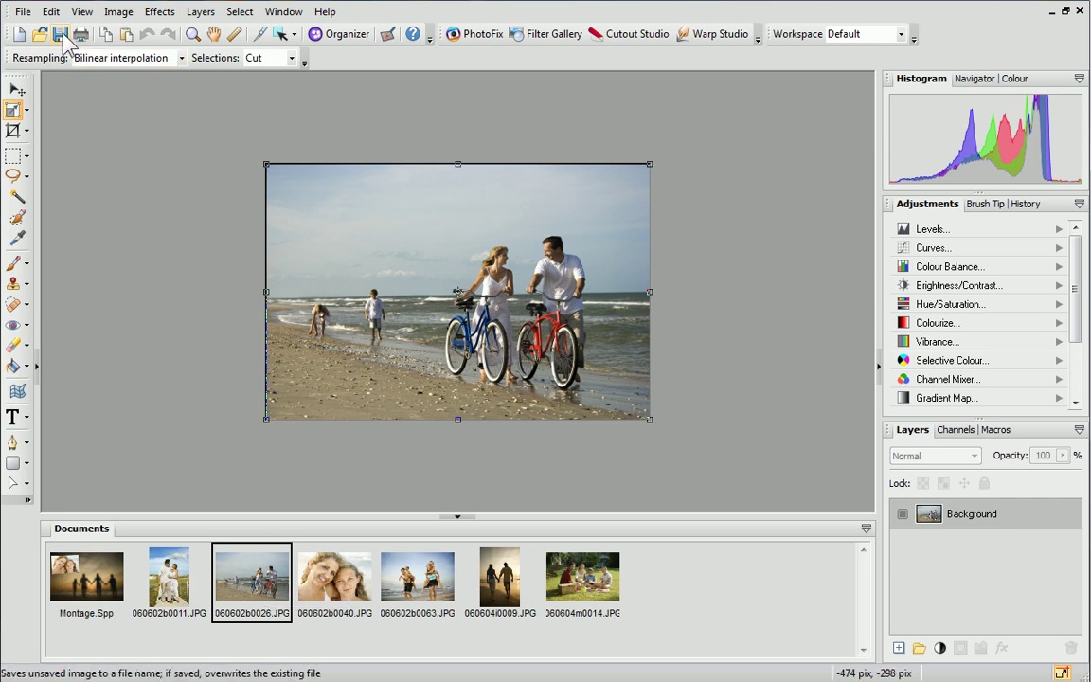
left_click(52, 12)
left_click(49, 90)
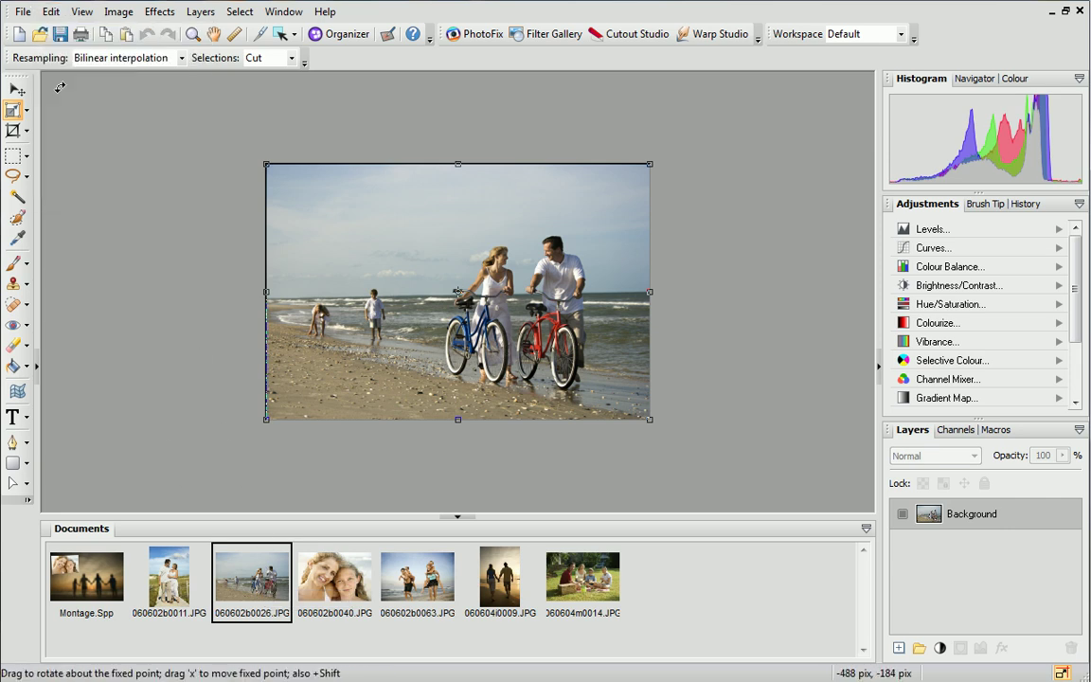
left_click(83, 573)
key("ctrl+v")
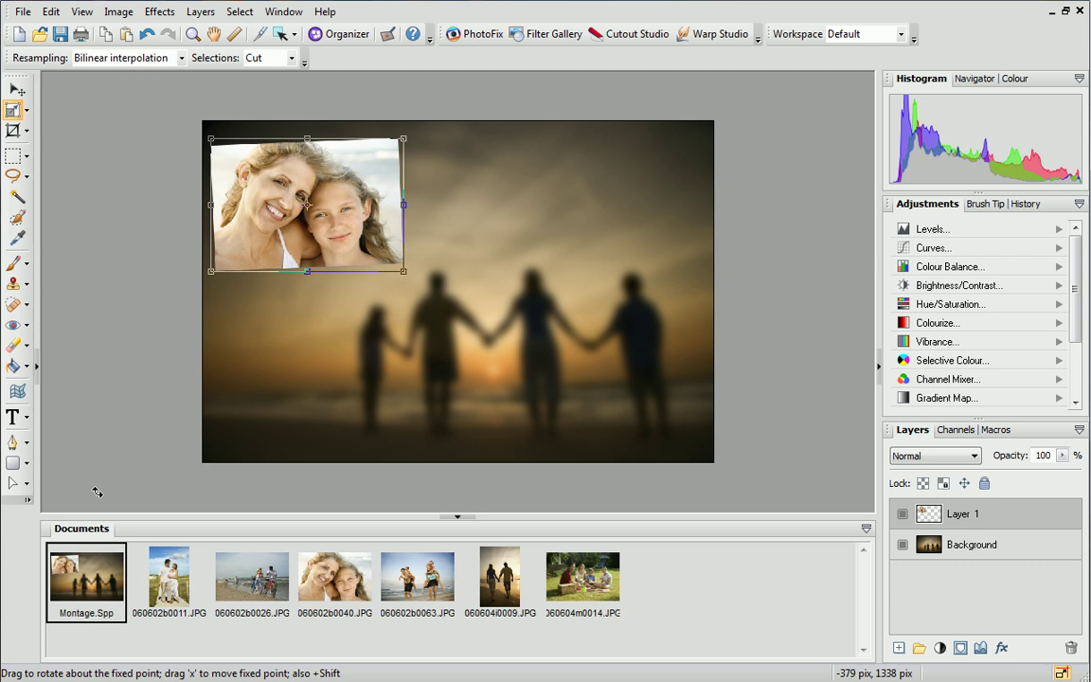
left_click(50, 12)
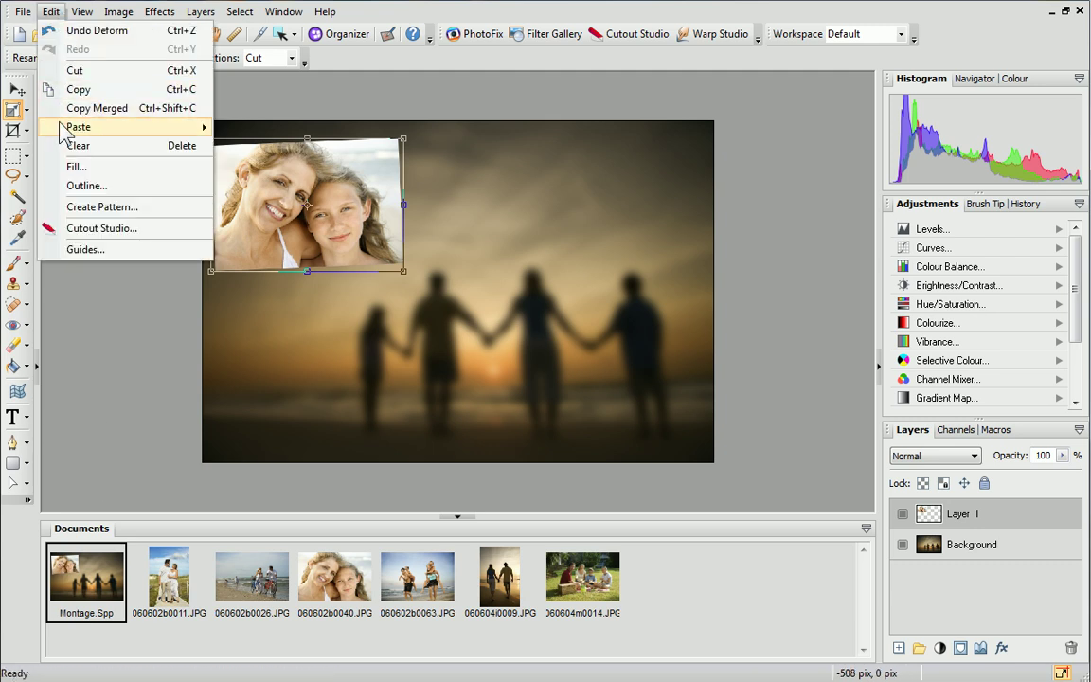
mouse_move(140, 132)
left_click(236, 147)
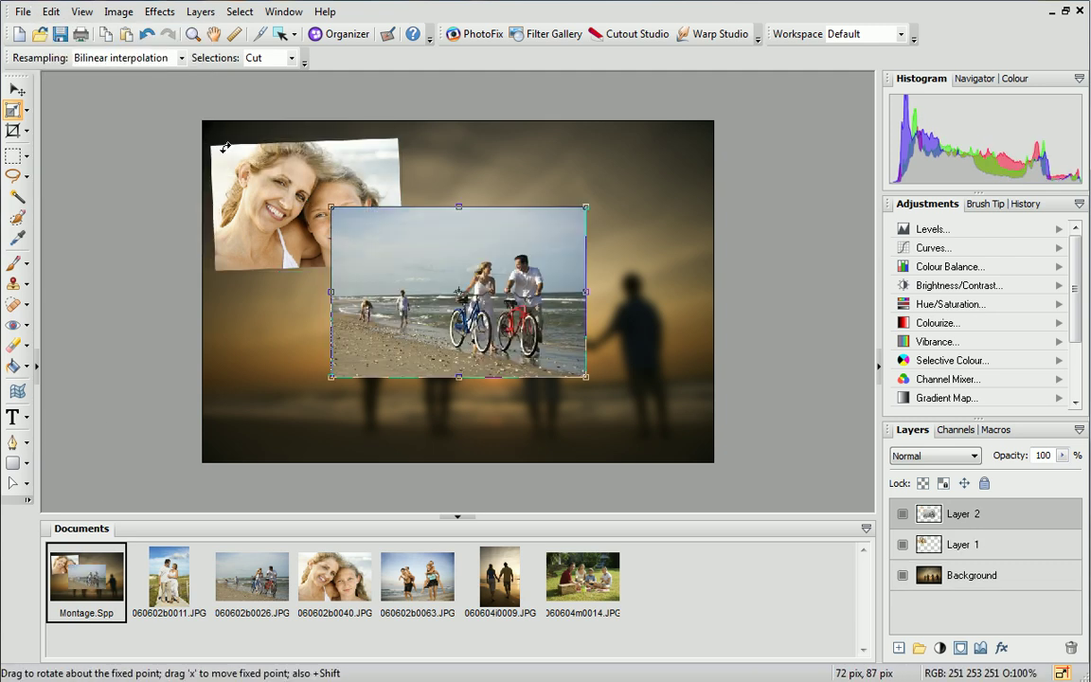
Step: Shrink the bicycle layer, move it to the top-right and tilt it slightly clockwise
left_click_drag(331, 206, 404, 256)
left_click_drag(451, 310, 554, 199)
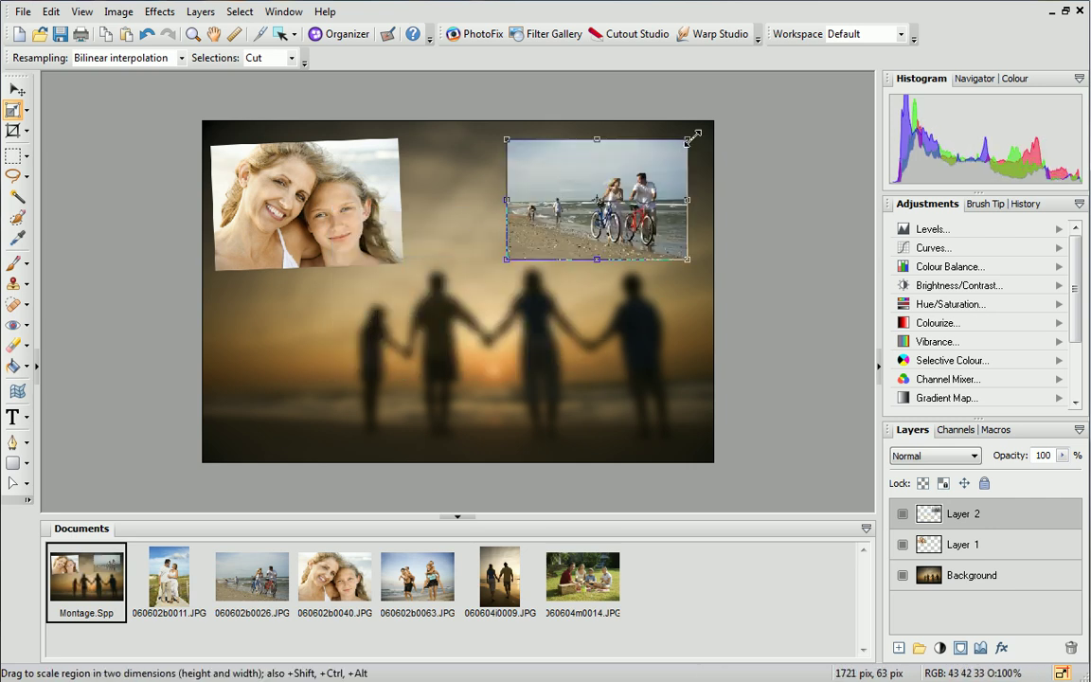
left_click_drag(692, 131, 699, 135)
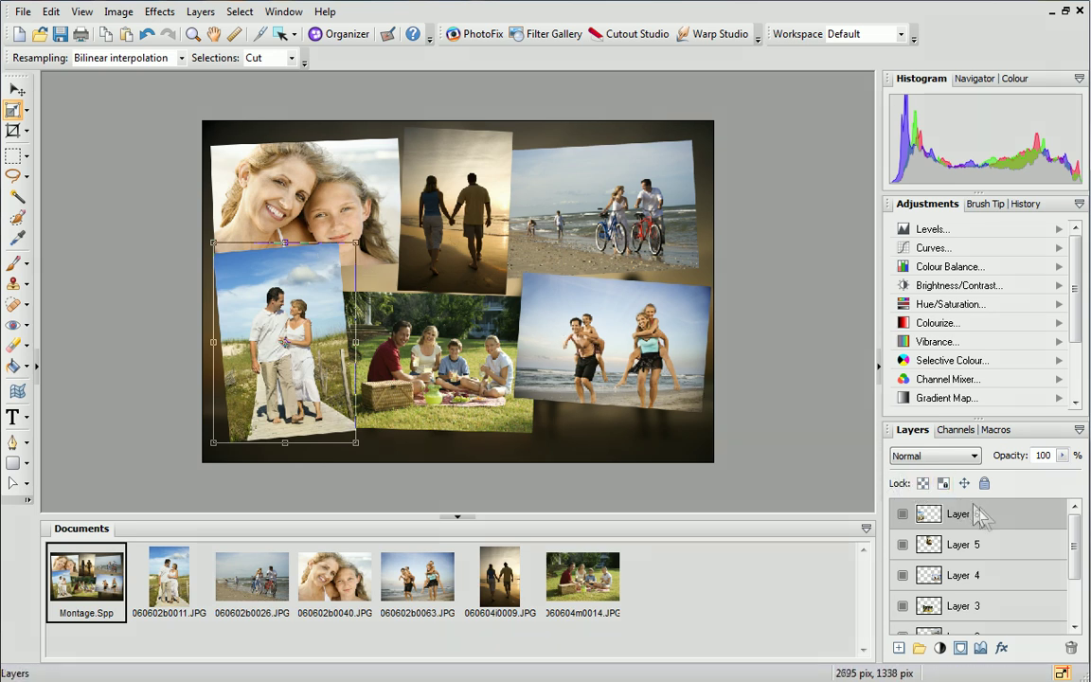
Step: Move Layer 6, the boardwalk couple photo, lower in the layer stack
left_click(1003, 549)
left_click(1004, 584)
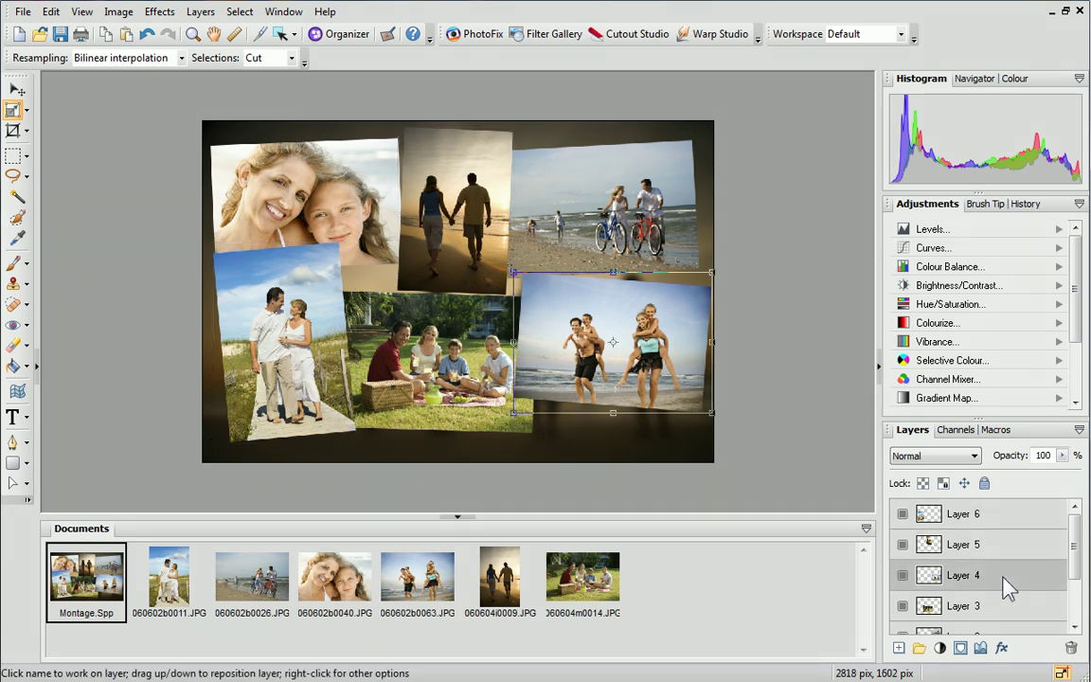
left_click(1007, 519)
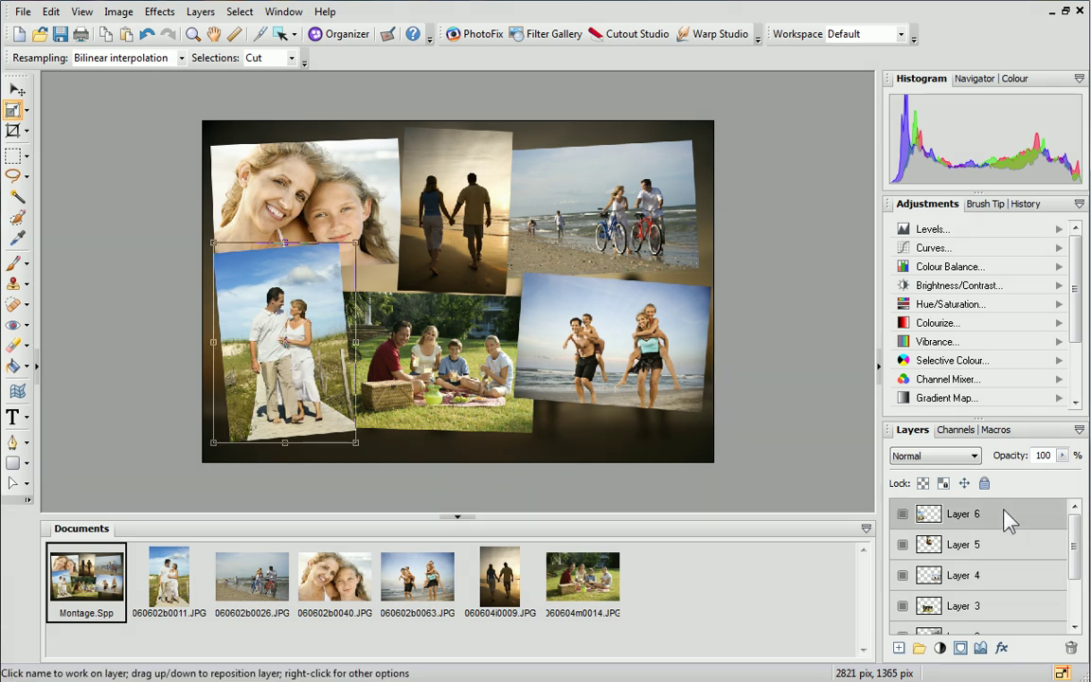
left_click_drag(1006, 521, 1005, 643)
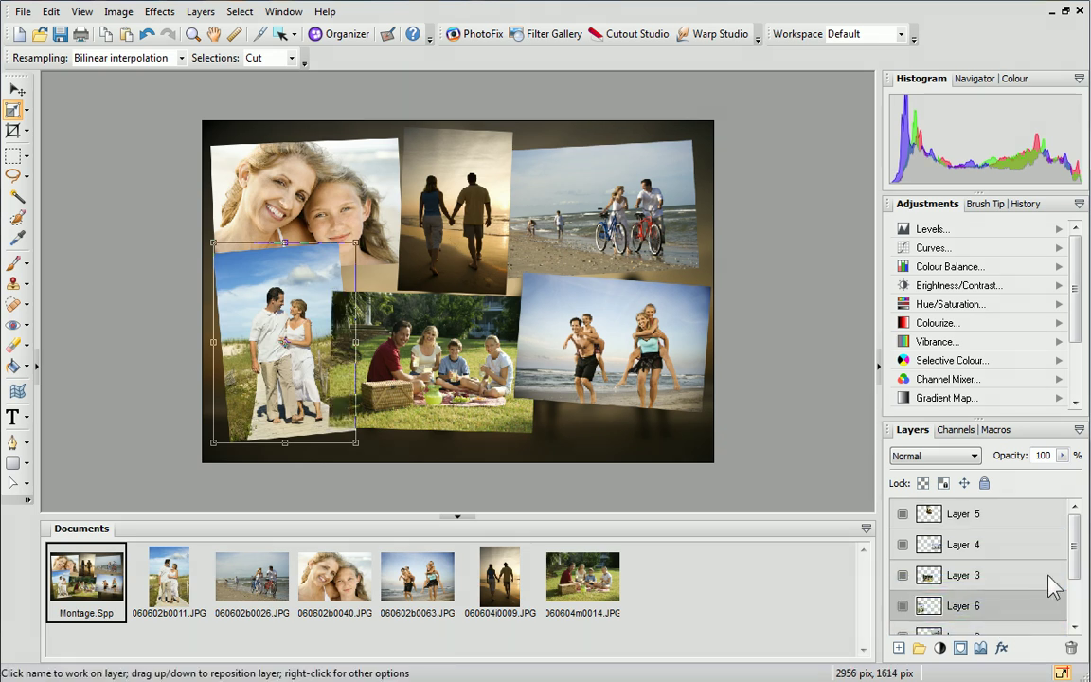
left_click_drag(1075, 572, 1077, 601)
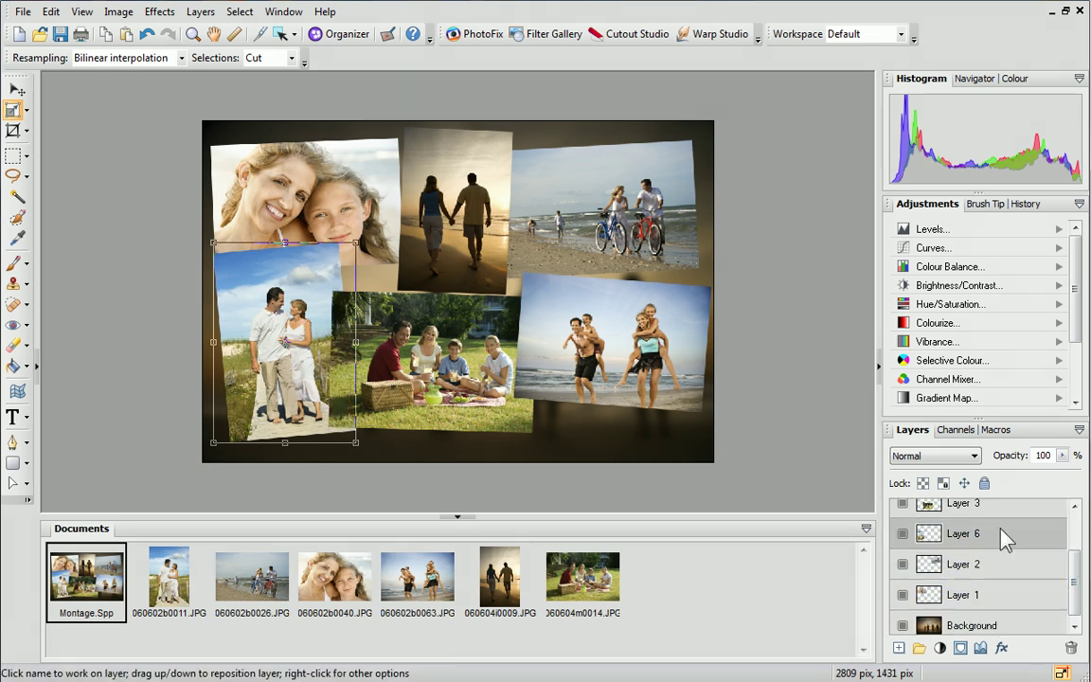
left_click_drag(997, 536, 1010, 618)
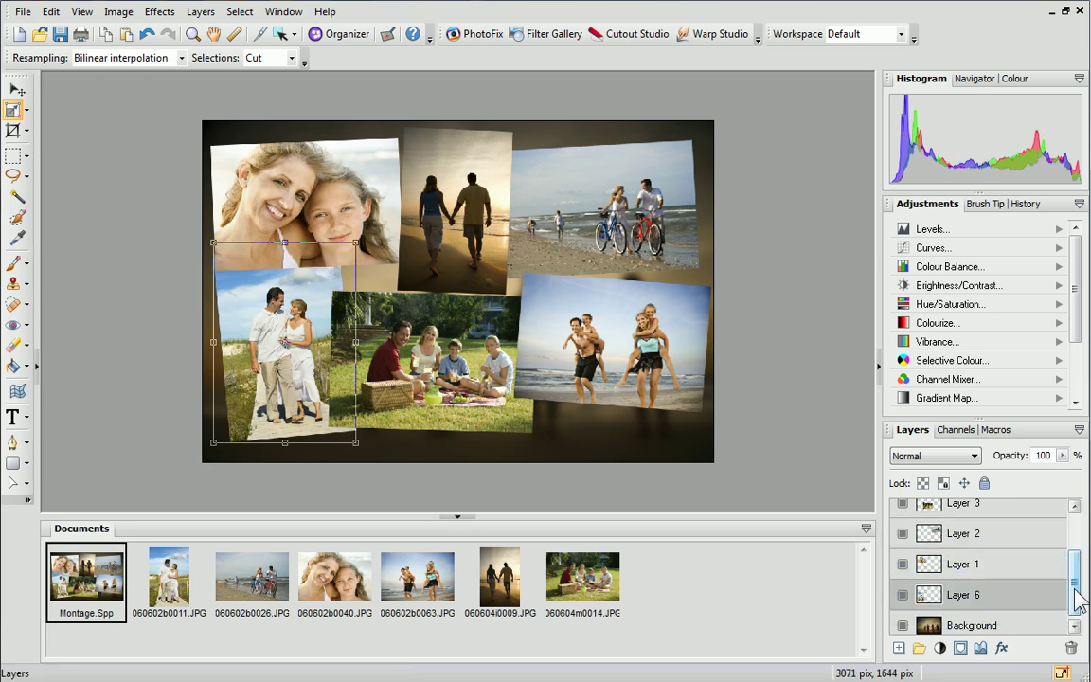
left_click_drag(1076, 598, 1077, 578)
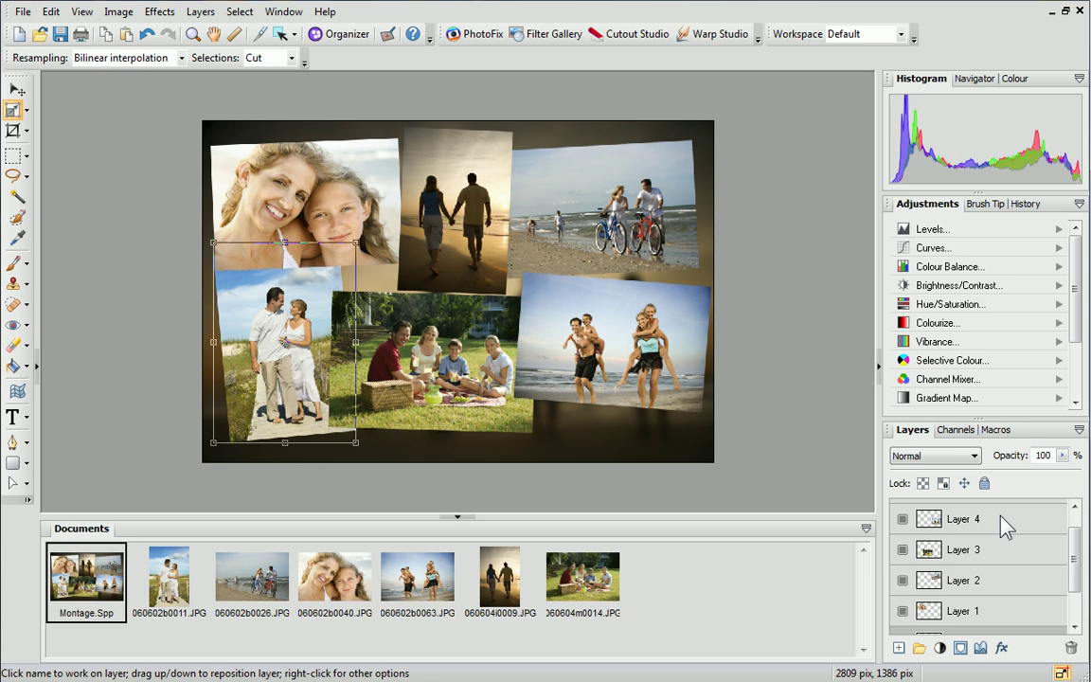
Step: Move Layers 4 and 3 down and bring Layer 2, the bicycle photo, to the top
left_click(1010, 558)
left_click_drag(1011, 564, 1010, 598)
left_click_drag(1010, 521, 1010, 606)
left_click_drag(1074, 568, 1073, 555)
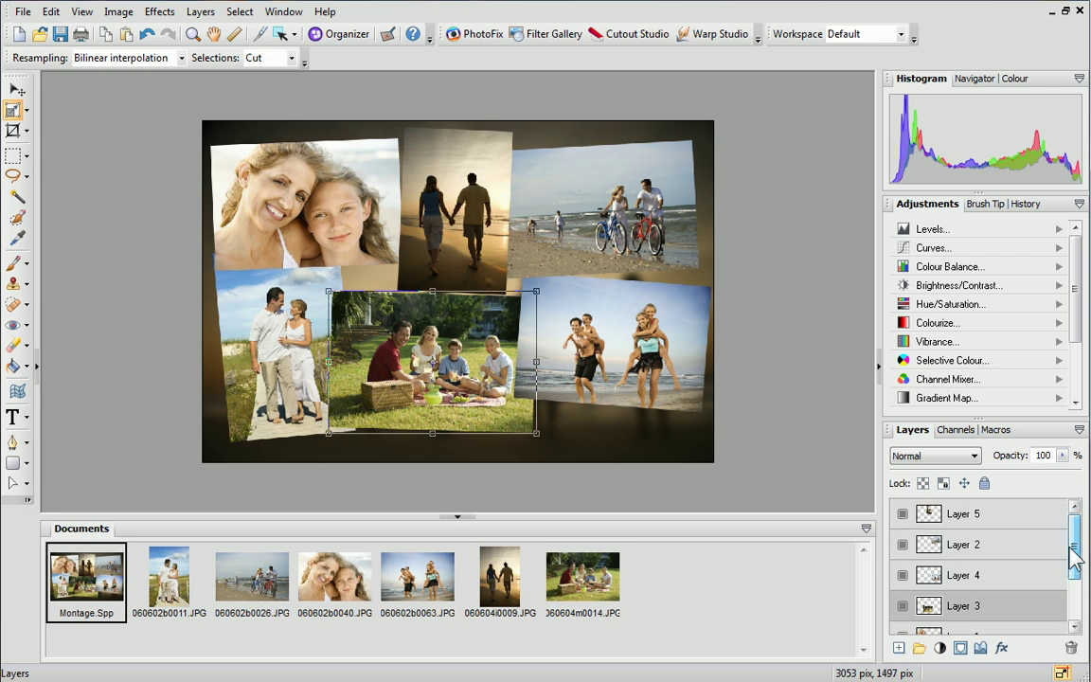
left_click(1004, 554)
left_click_drag(1004, 557, 999, 513)
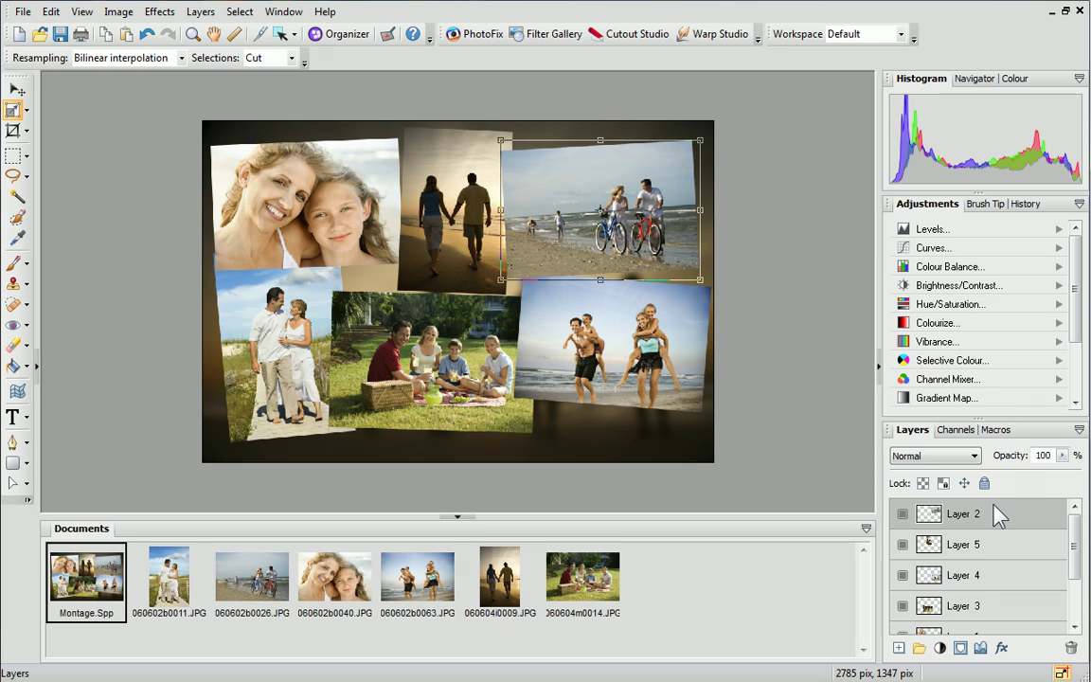
Step: Give the bicycle photo's Layer 2 a white outline of width 16
left_click(1002, 649)
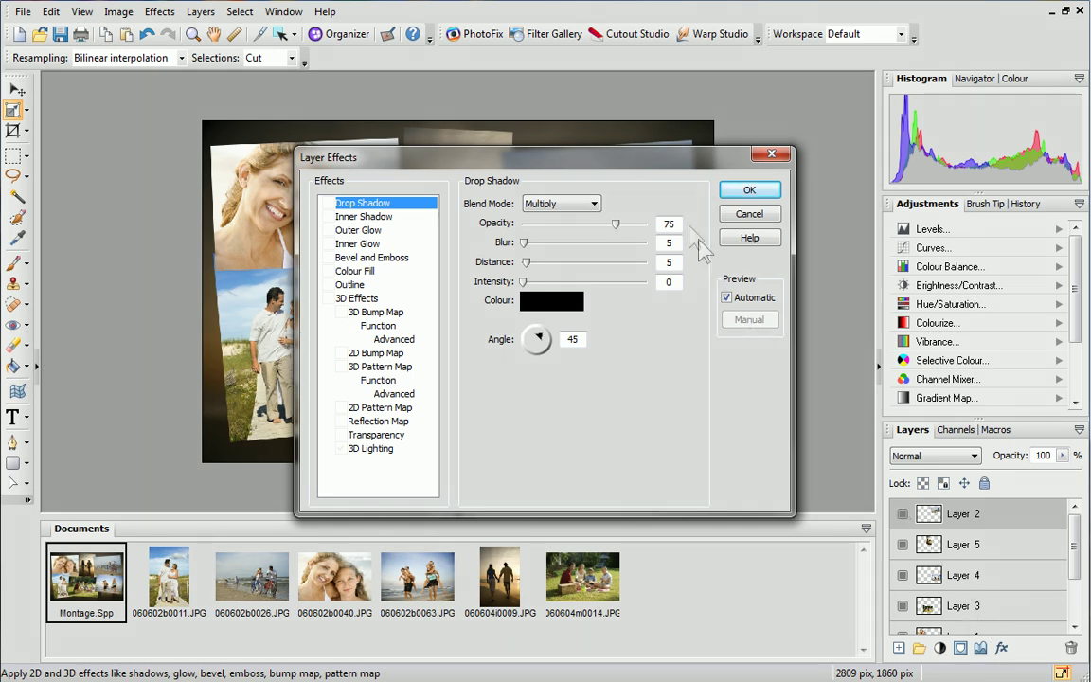
left_click_drag(650, 161, 363, 138)
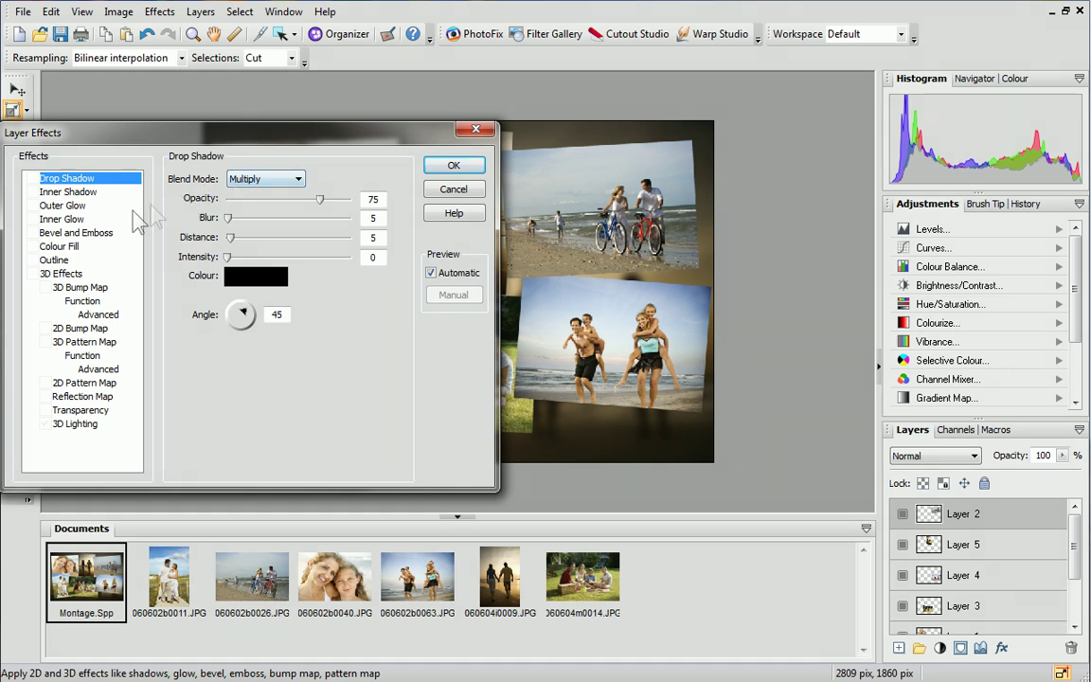
left_click(41, 261)
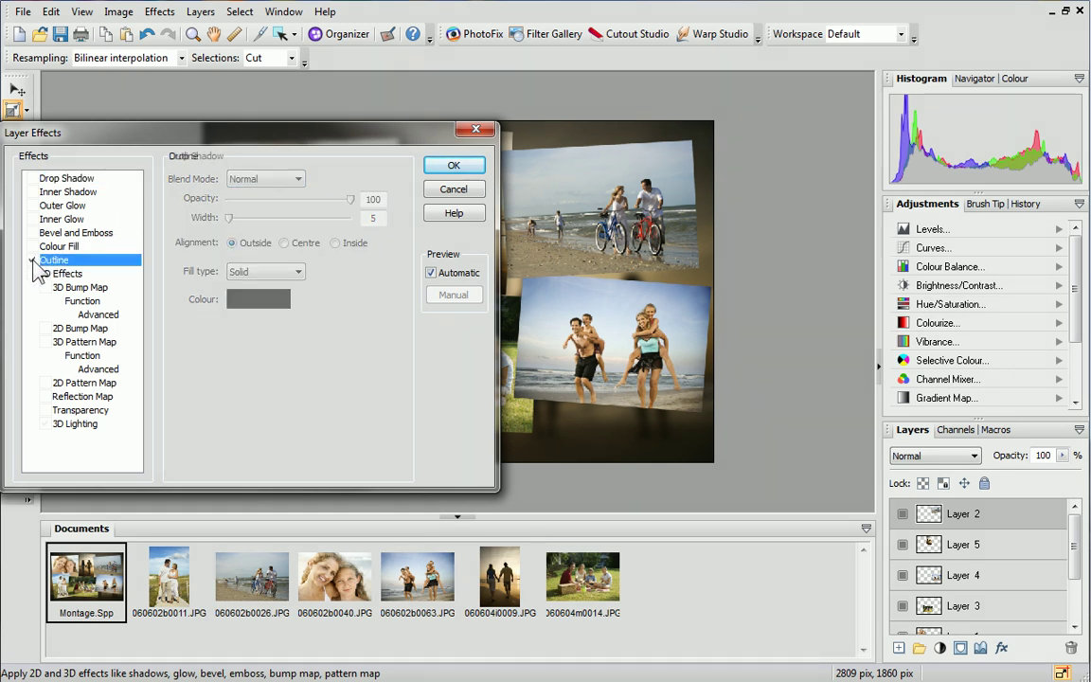
left_click(32, 259)
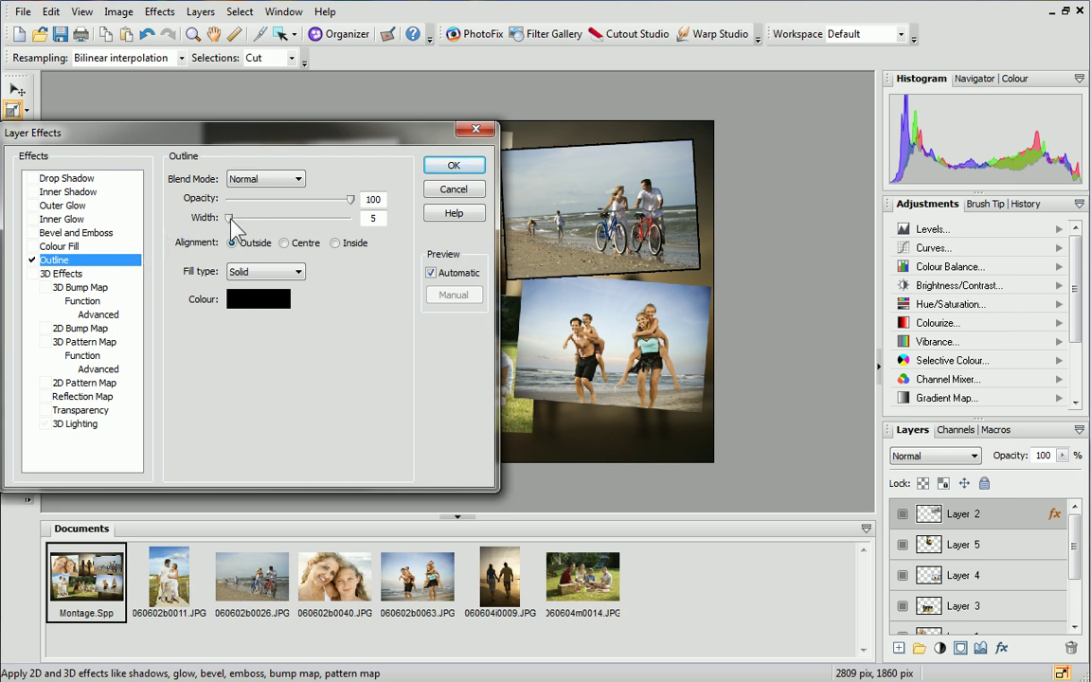
left_click_drag(230, 219, 234, 220)
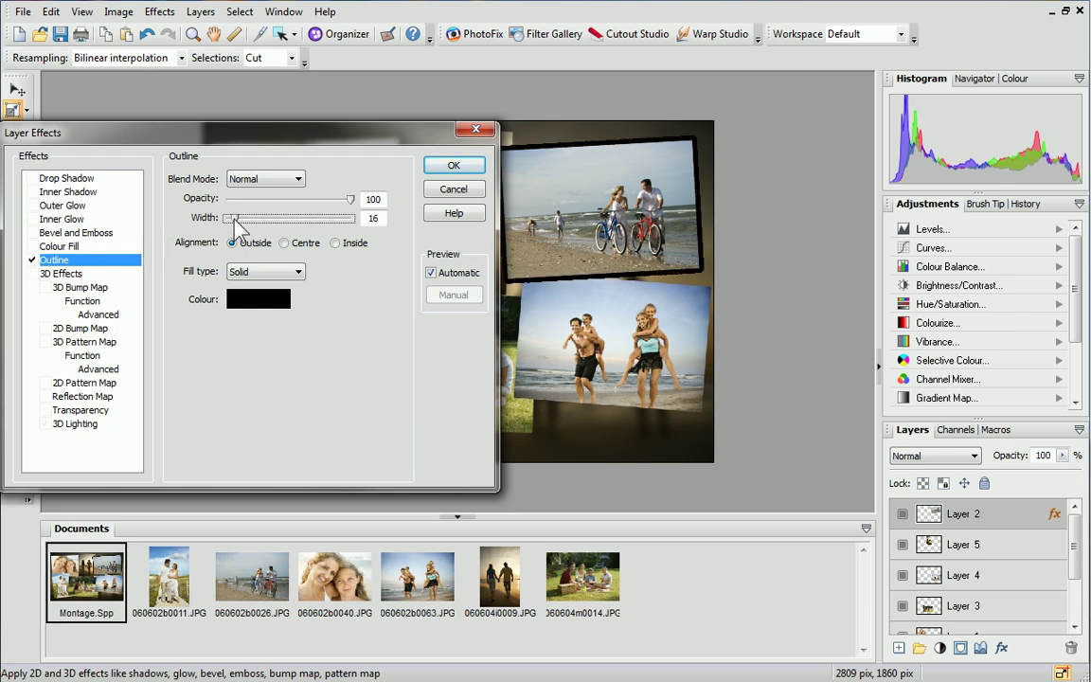
left_click(251, 298)
left_click_drag(244, 287, 242, 438)
left_click(321, 438)
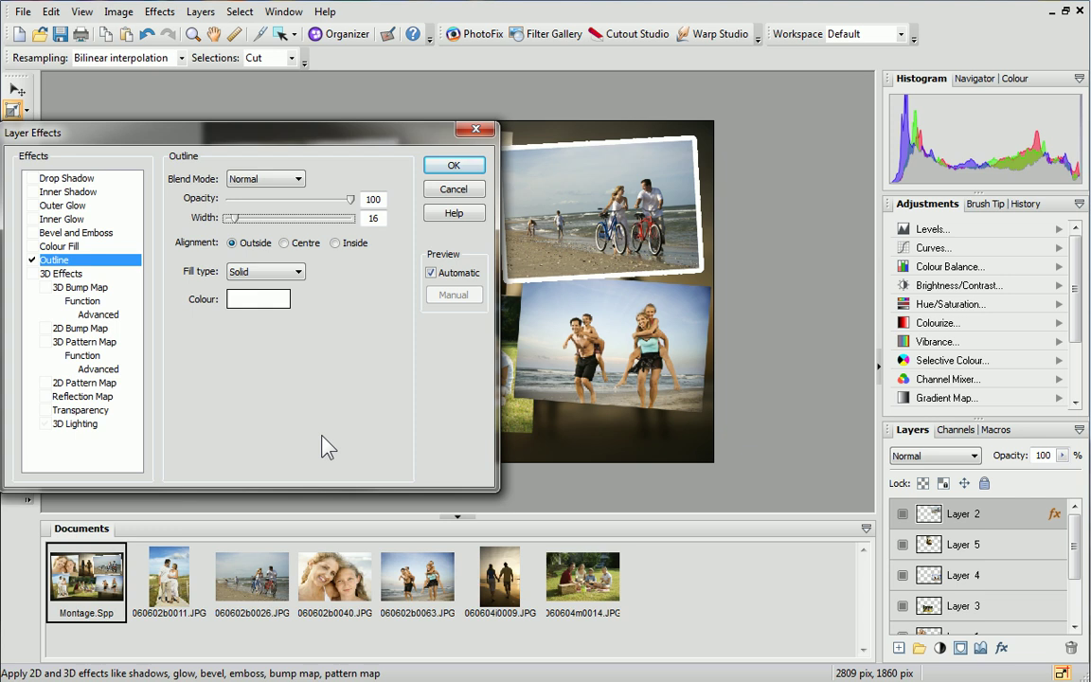
Step: Add a Normal-blend drop shadow with blur 78 and intensity 3, and apply the effects
left_click(35, 179)
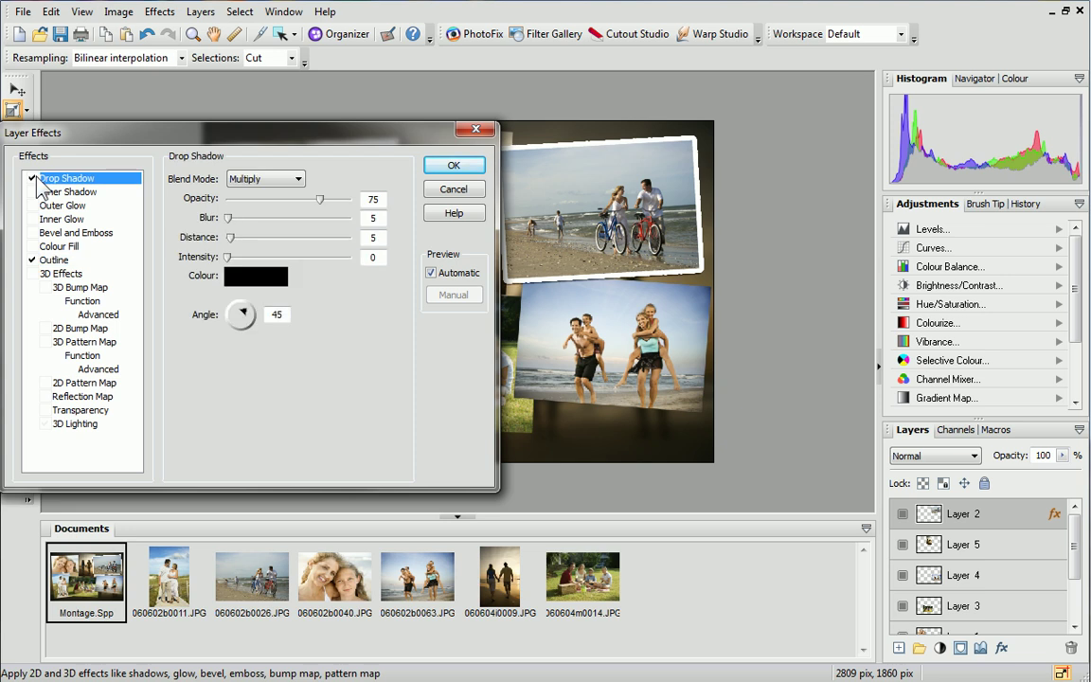
left_click(272, 179)
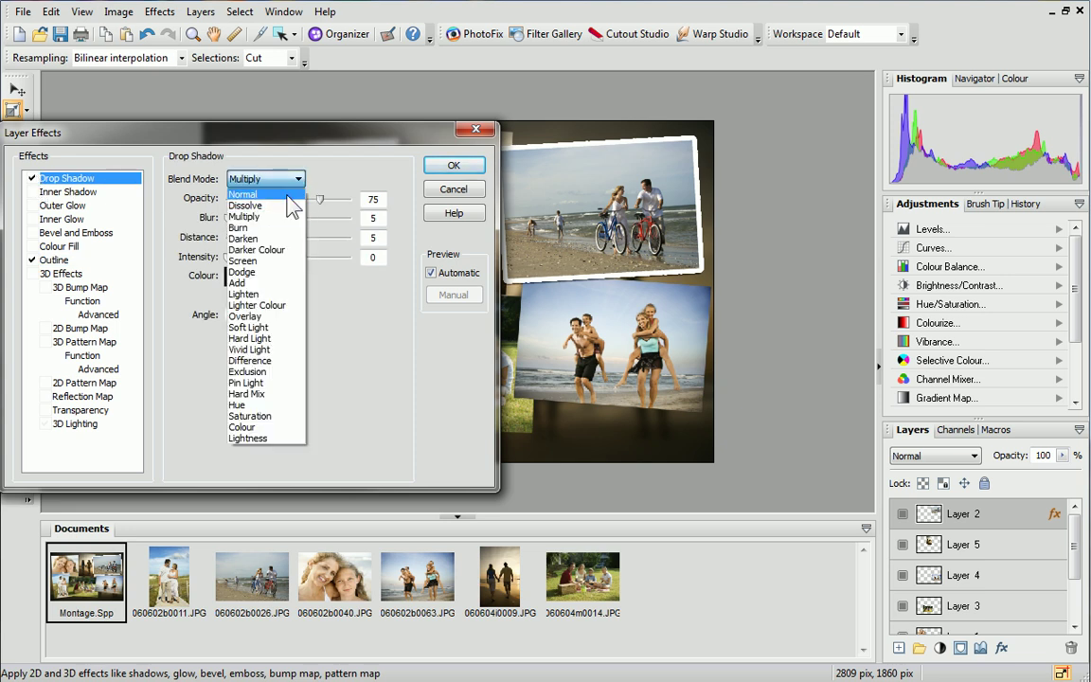
left_click(265, 194)
left_click_drag(228, 217, 230, 258)
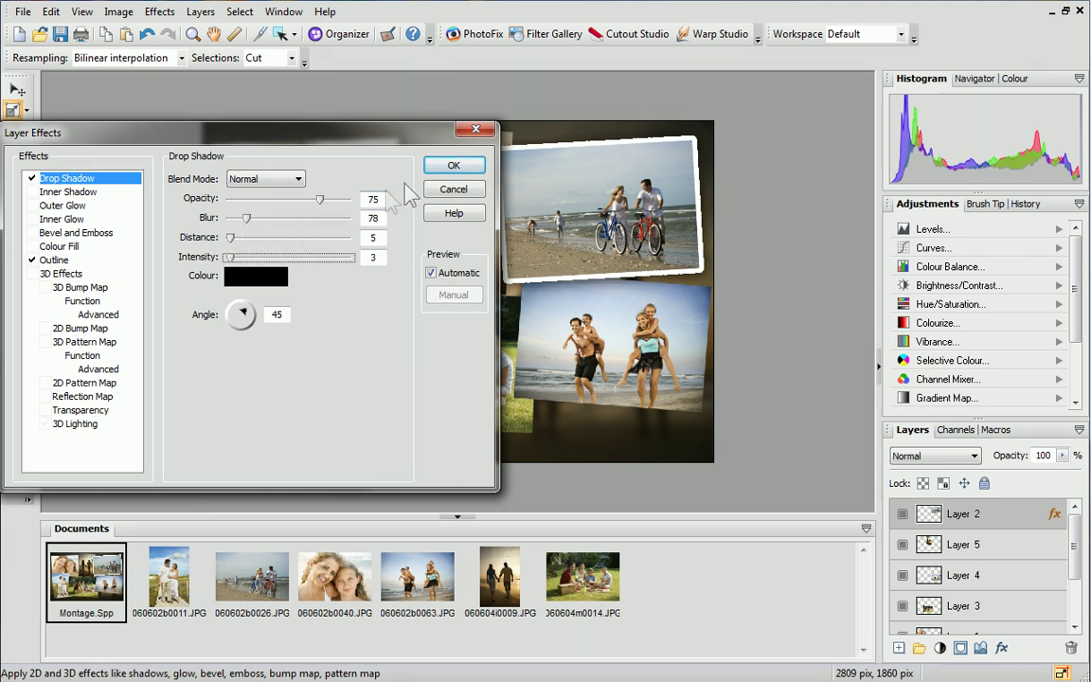
left_click(449, 169)
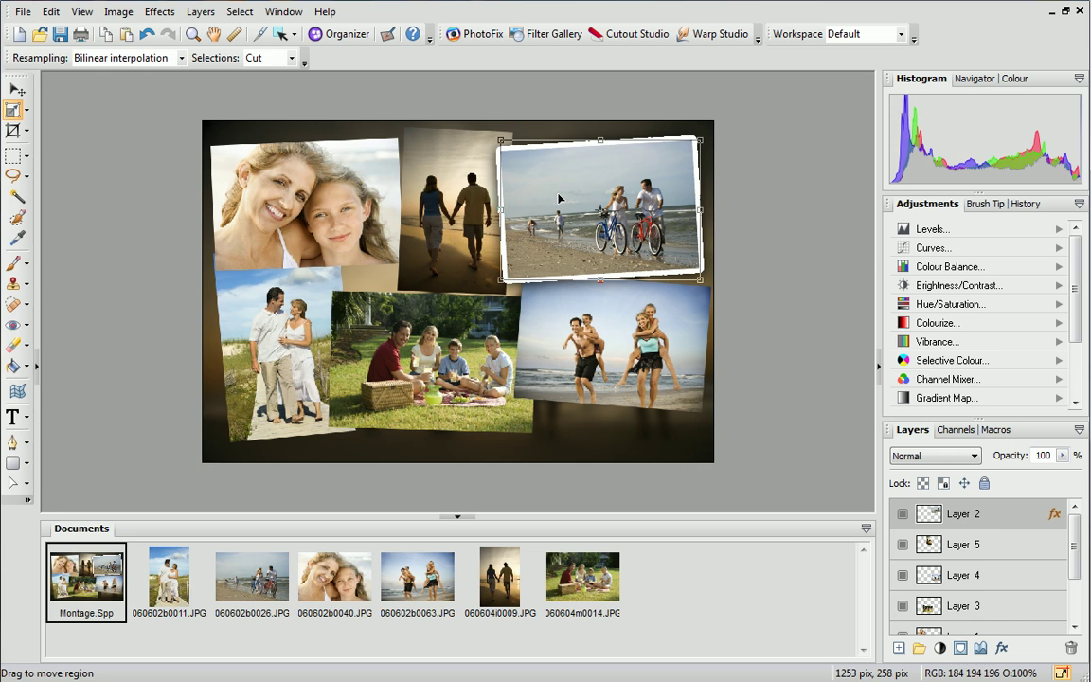
Step: Show the Layer Effects studio tab via Window > Studio Tabs
left_click(295, 16)
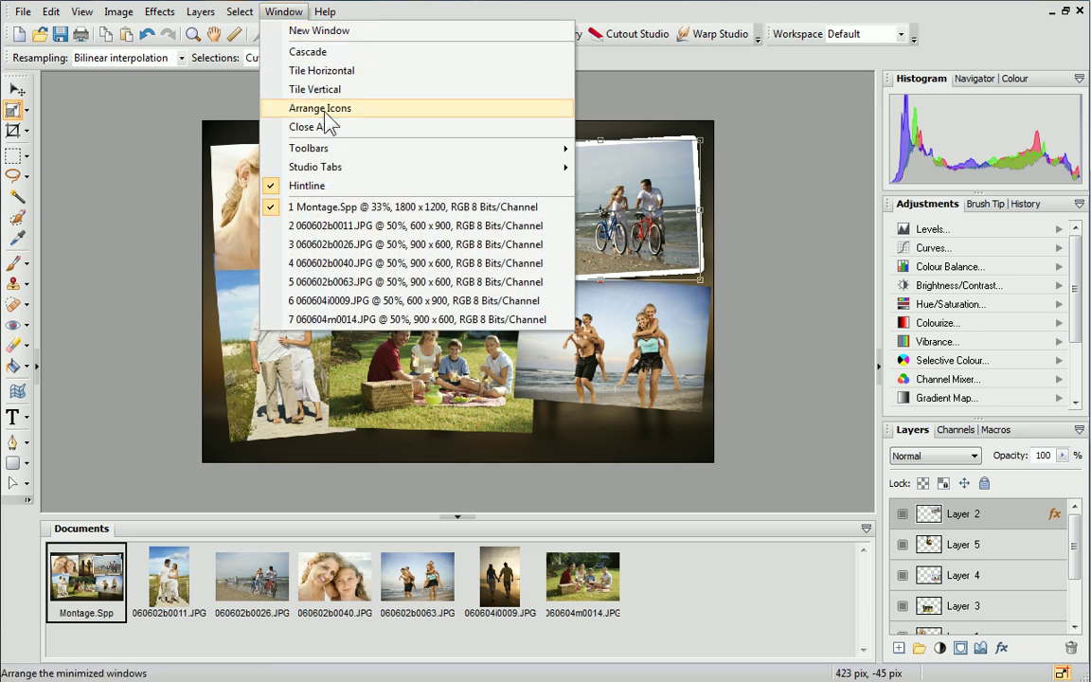
mouse_move(353, 167)
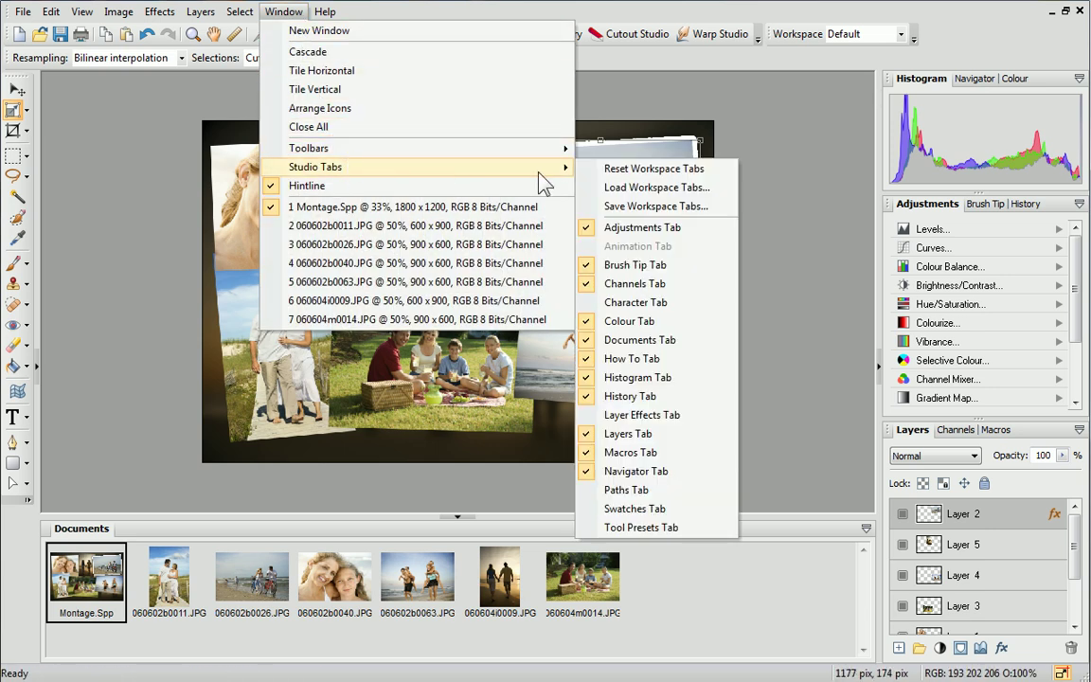
left_click(609, 423)
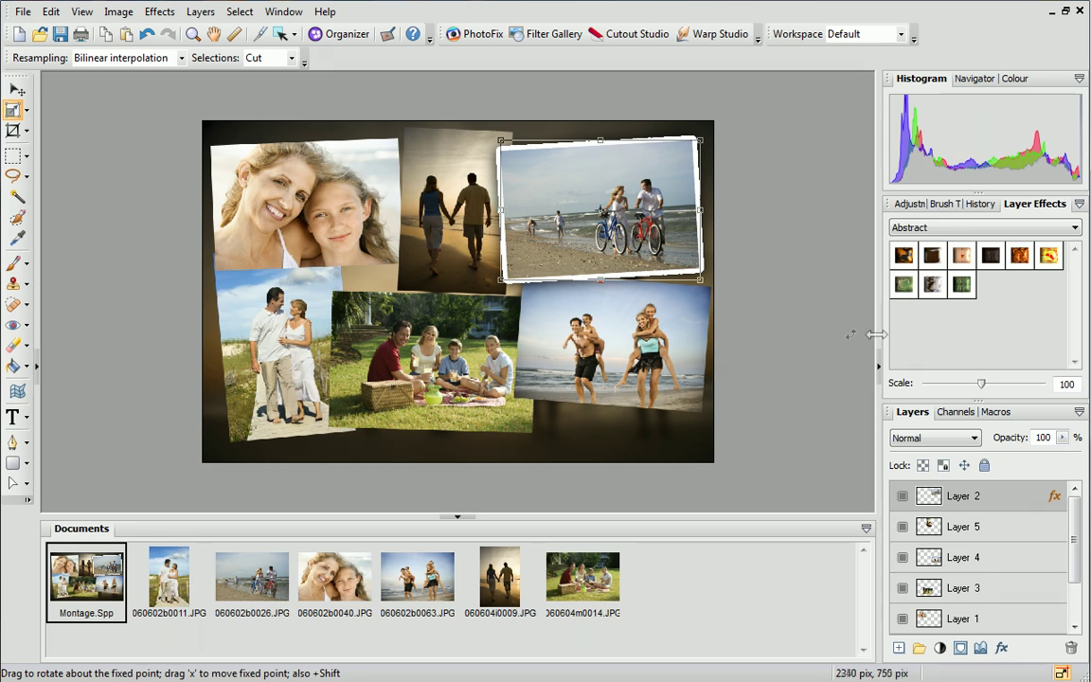
Step: Create a new Layer Effects preset category named 'Montage effects'
right_click(928, 329)
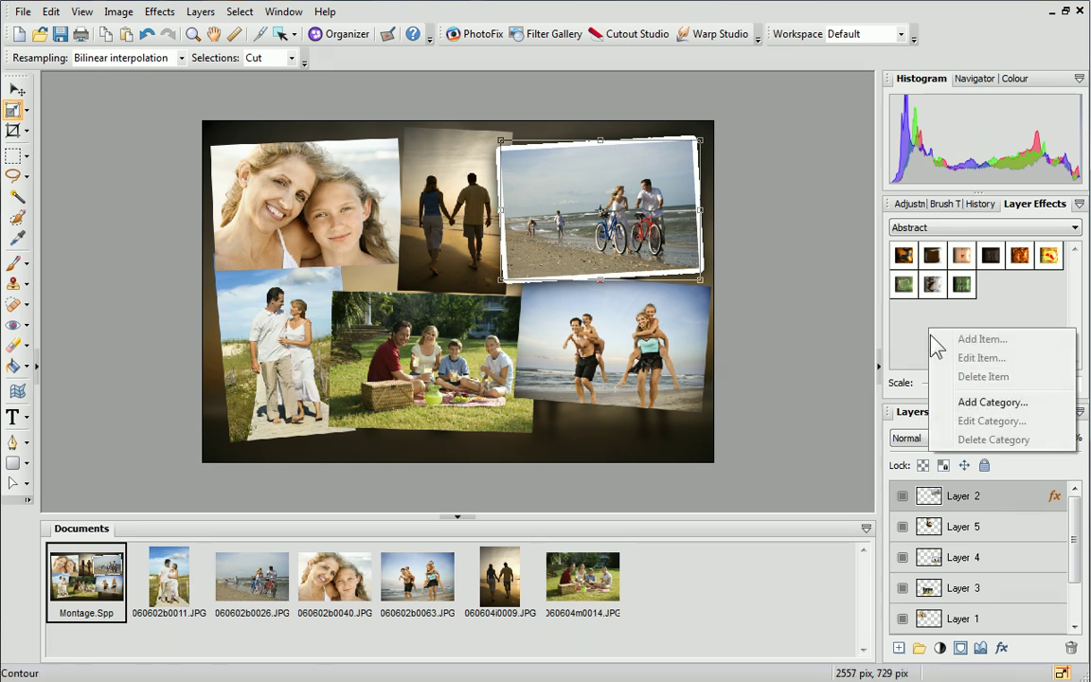
left_click(946, 410)
type("Mo")
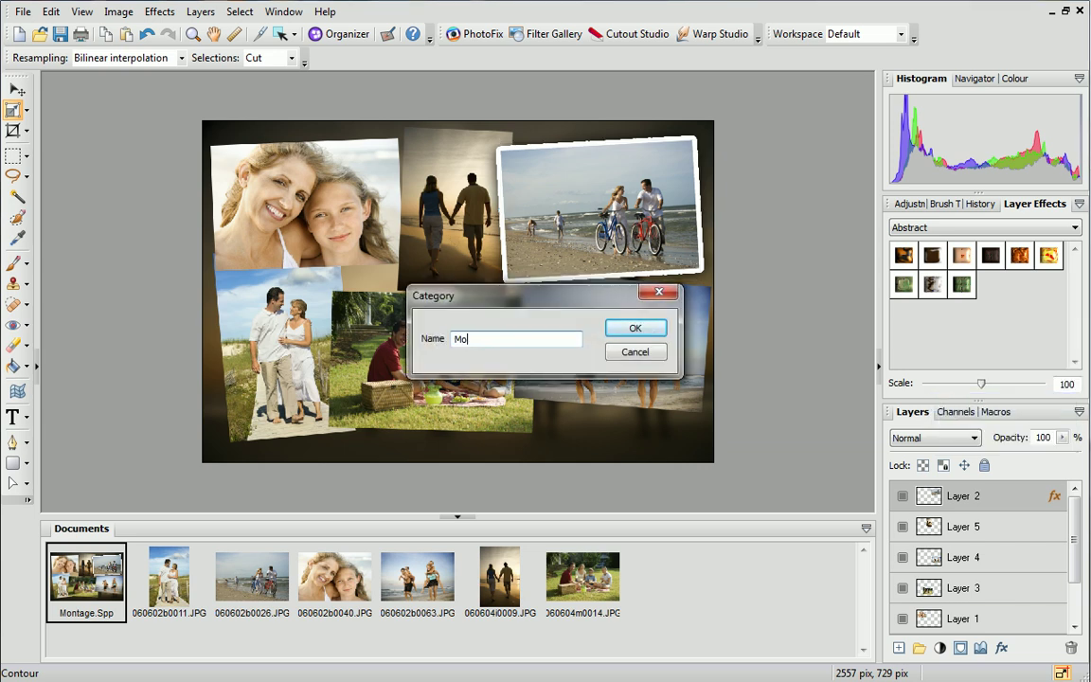
type("ntage effects")
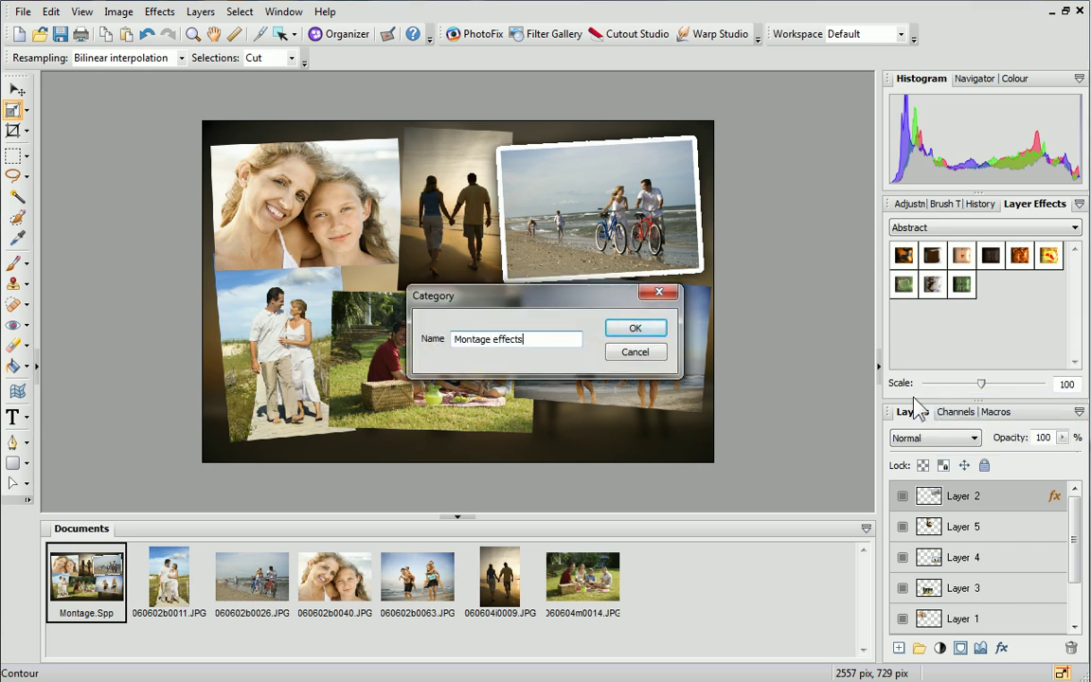
left_click(657, 330)
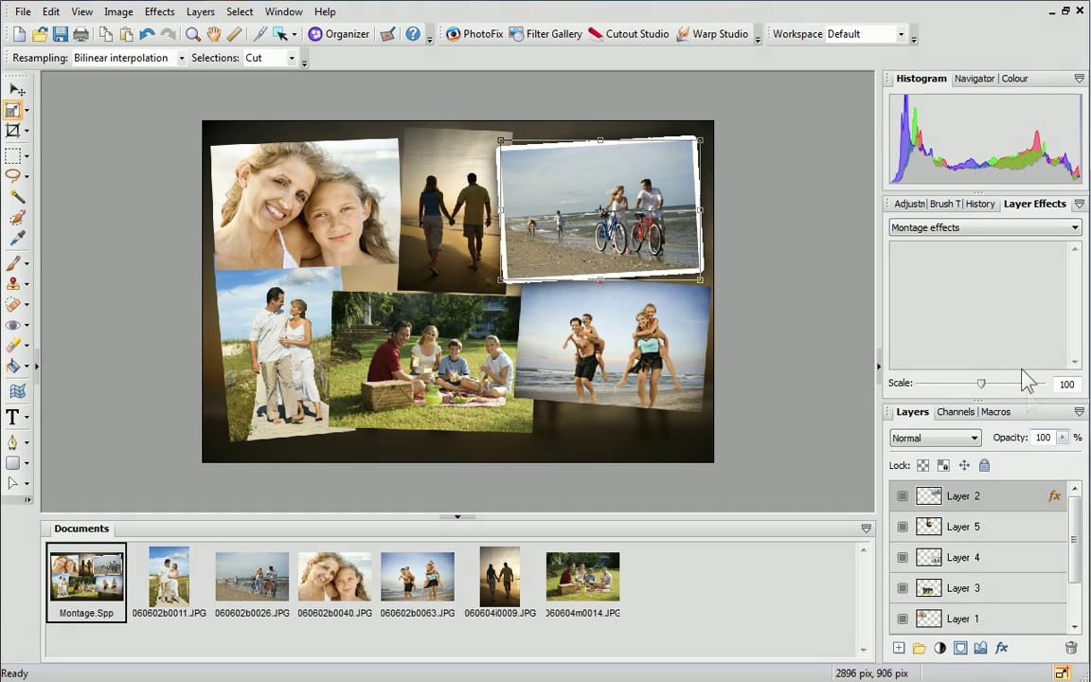
Step: Save the bicycle photo's outline and drop shadow as the 'Shadow outline' preset in that category
right_click(1005, 307)
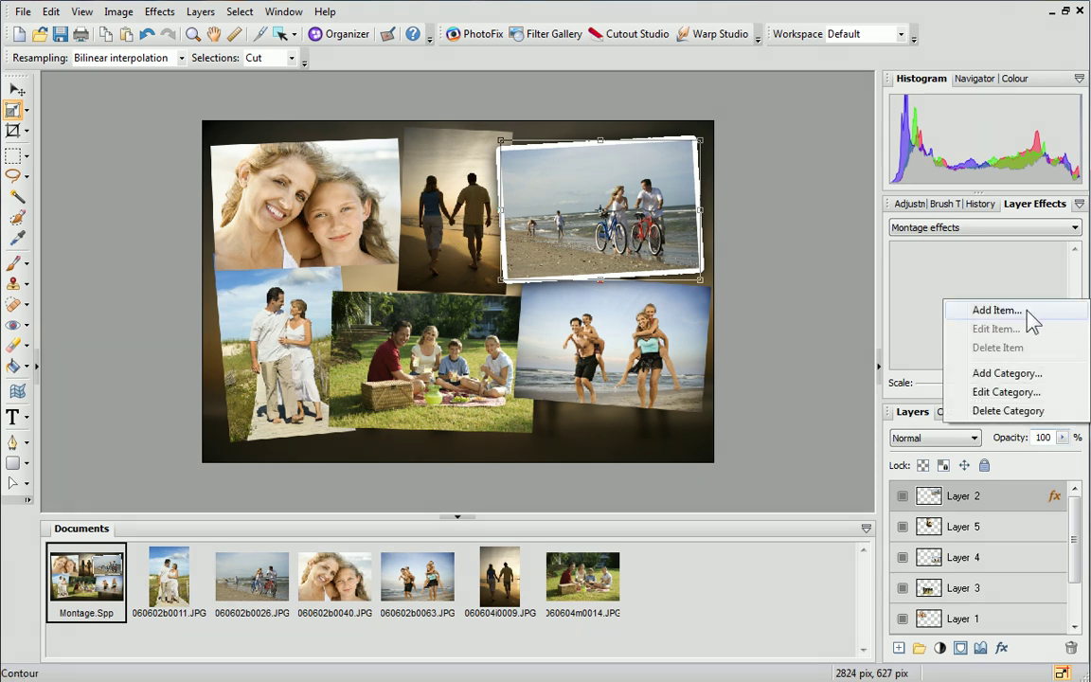
left_click(1026, 313)
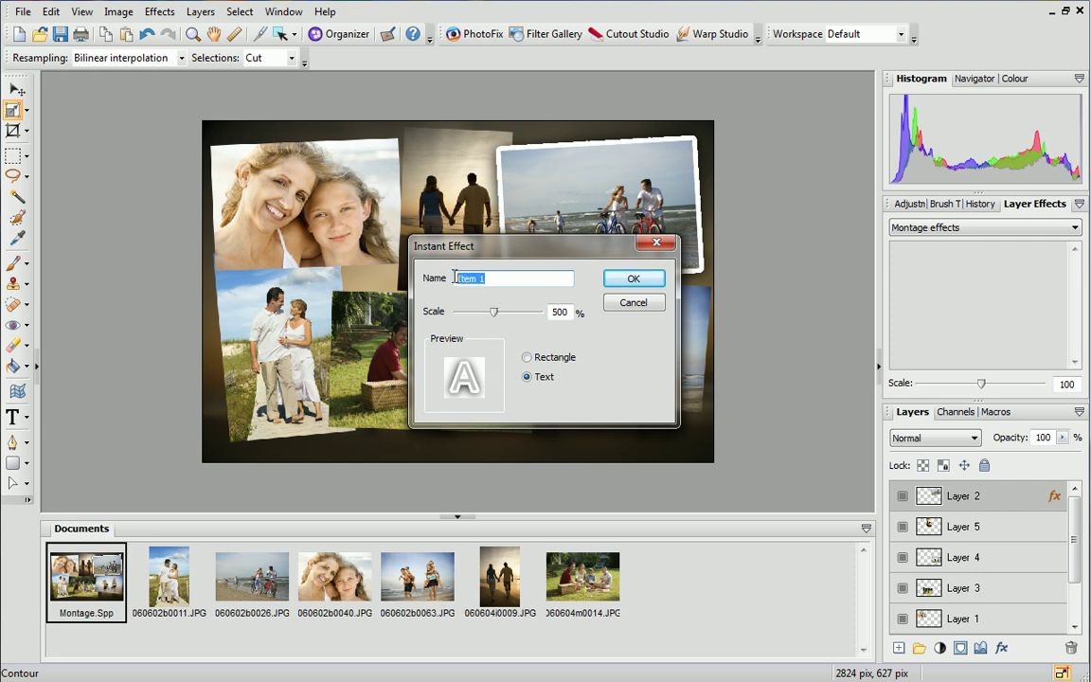
type("Shadow outline")
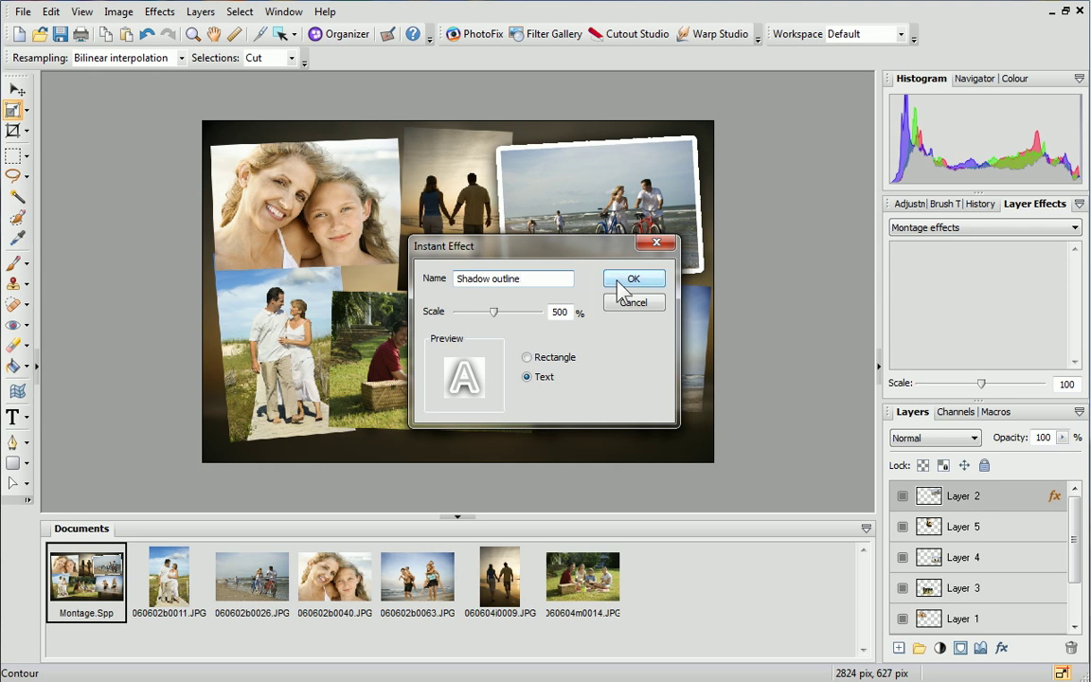
left_click(625, 282)
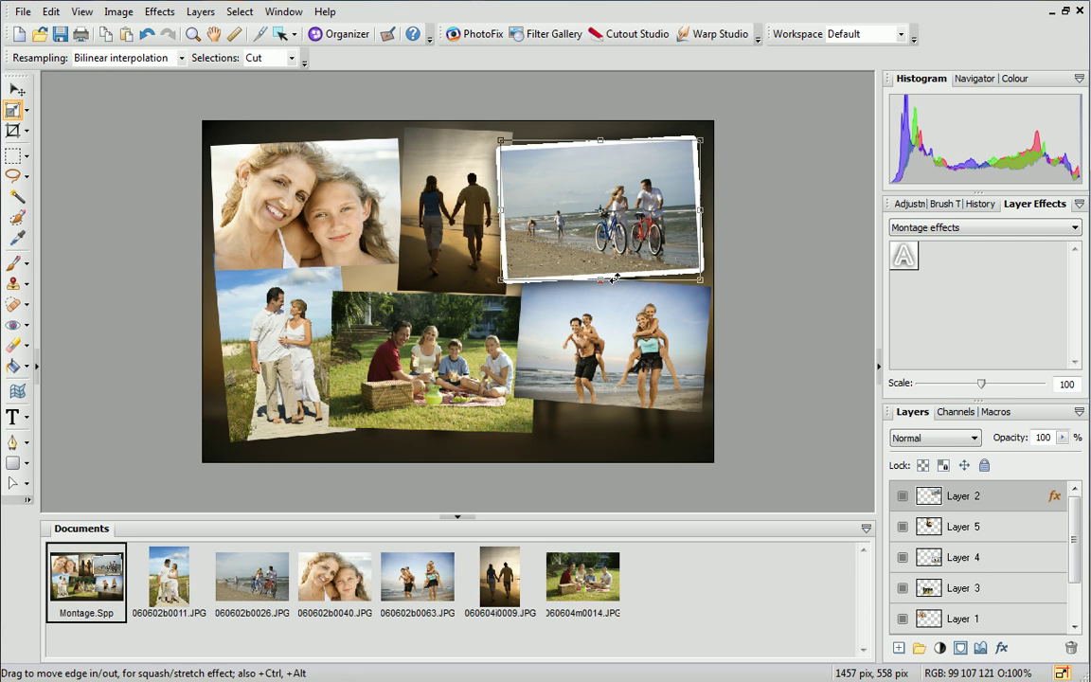
Step: Apply the Shadow outline preset to Layer 5 (couple walking) and Layer 4 (piggyback beach)
left_click(959, 524)
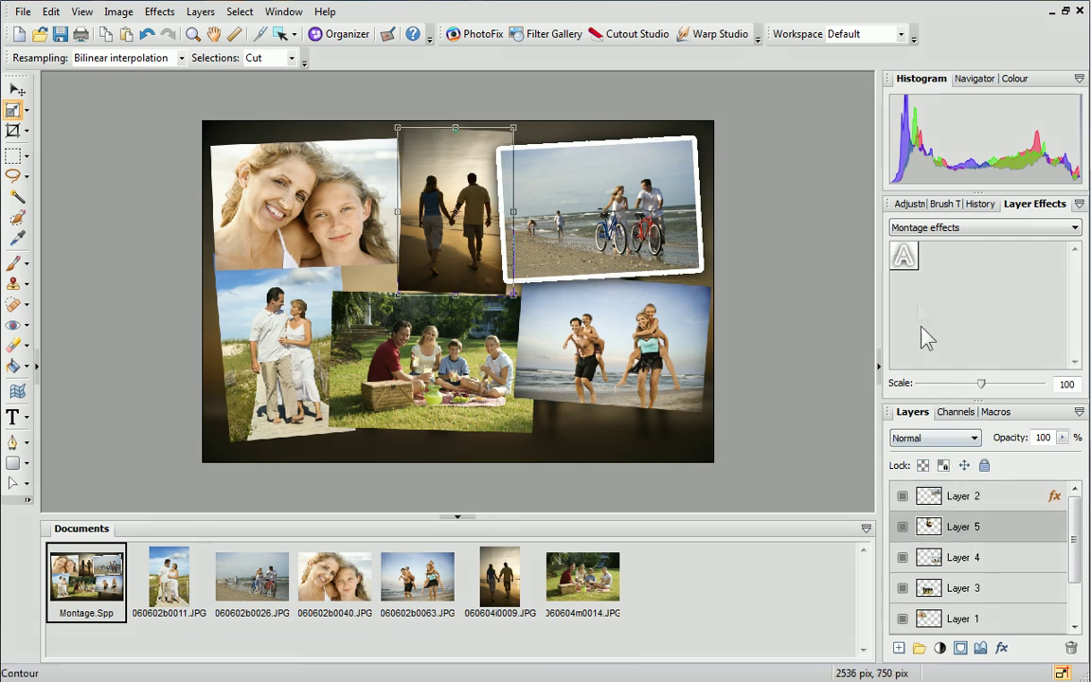
left_click(904, 258)
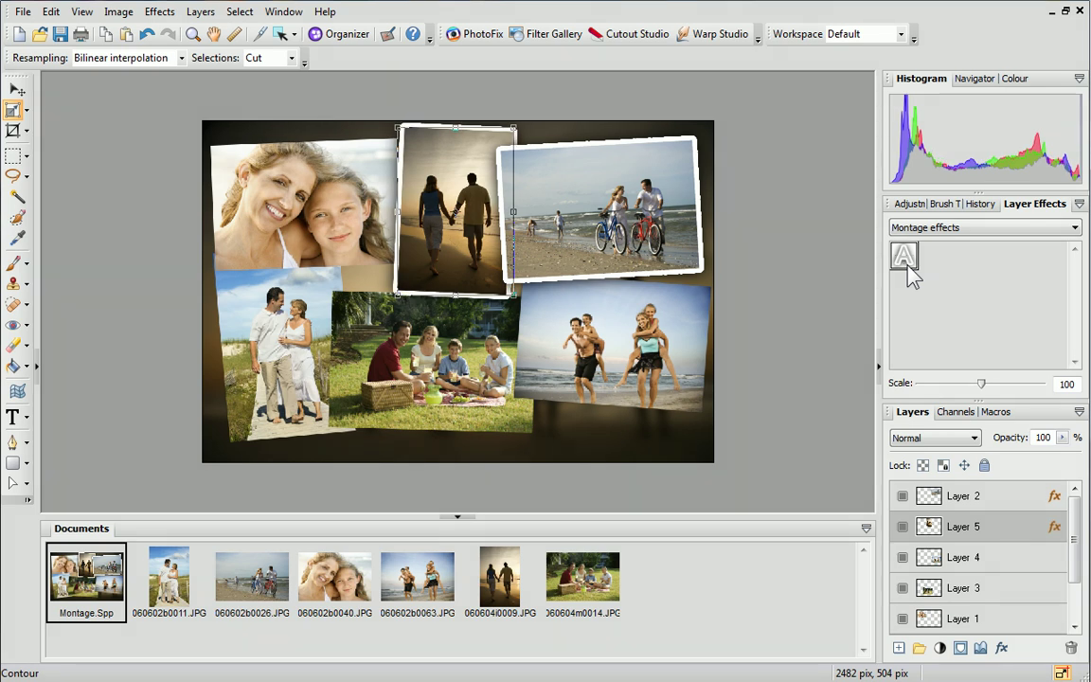
left_click(981, 560)
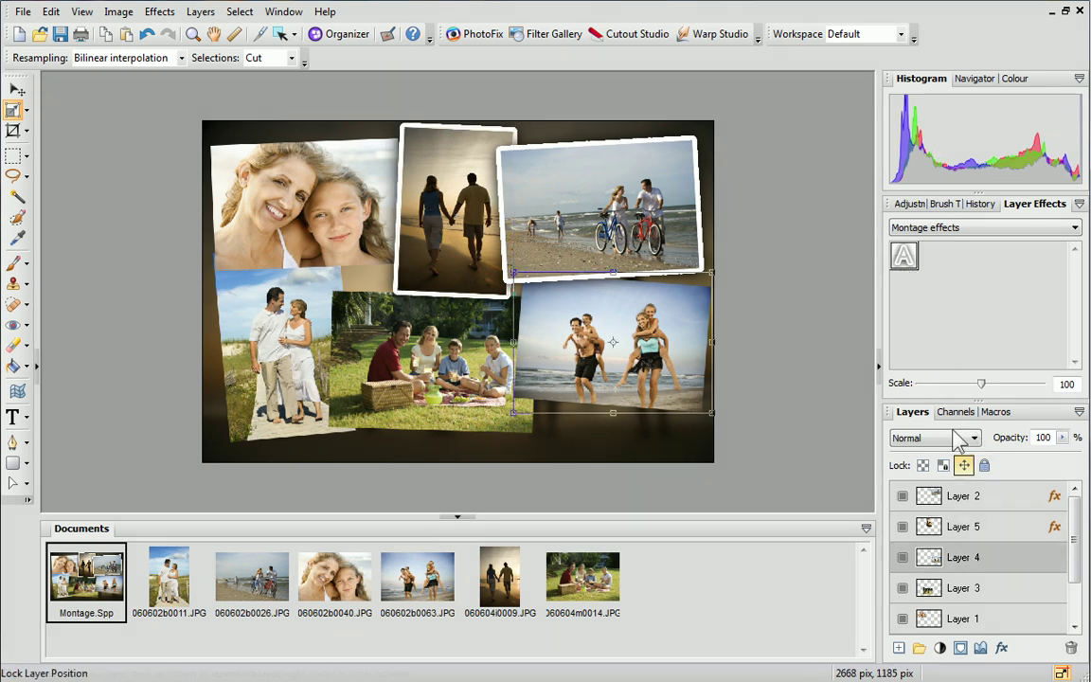
left_click(904, 258)
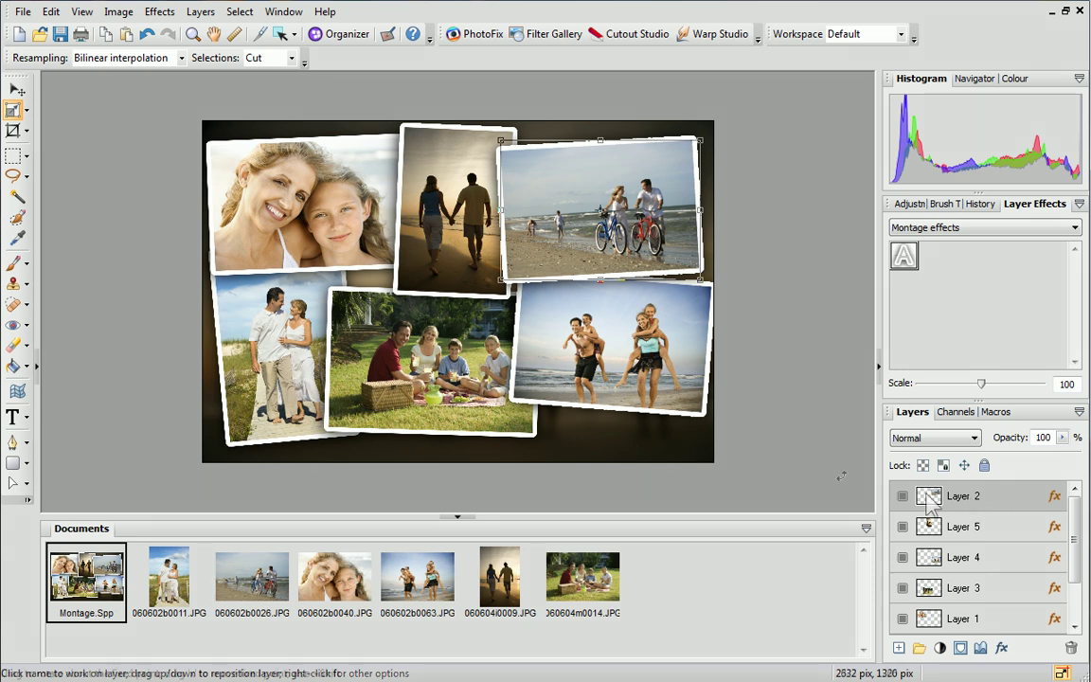
Step: Add editable text 'Our Summer Holiday' below the piggyback beach photo
left_click(27, 421)
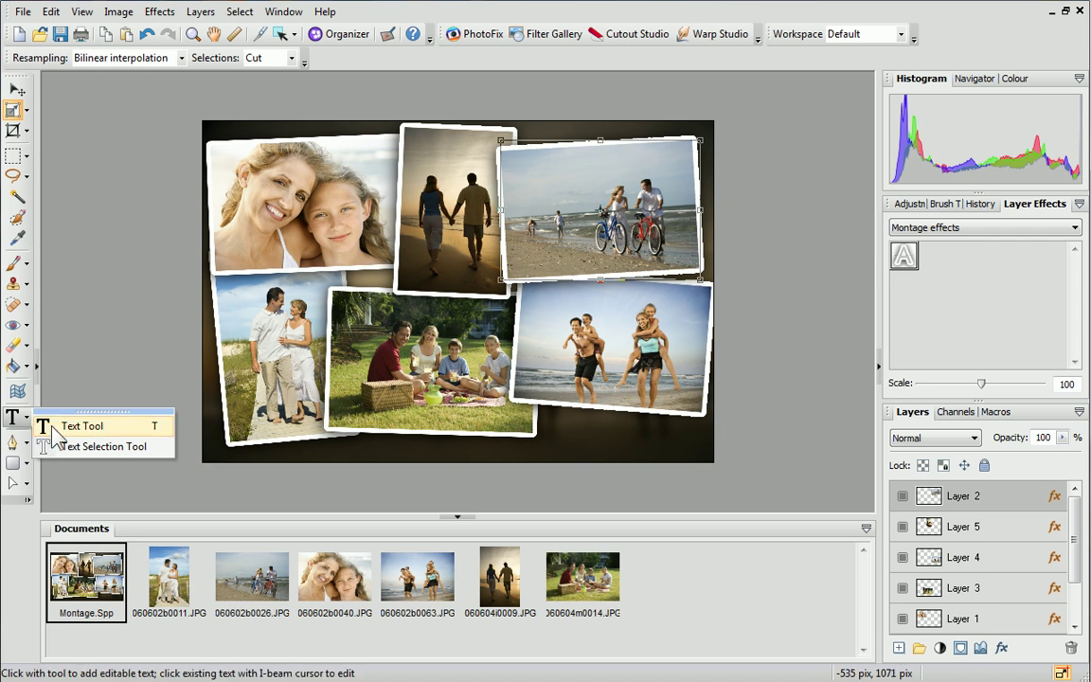
left_click(57, 427)
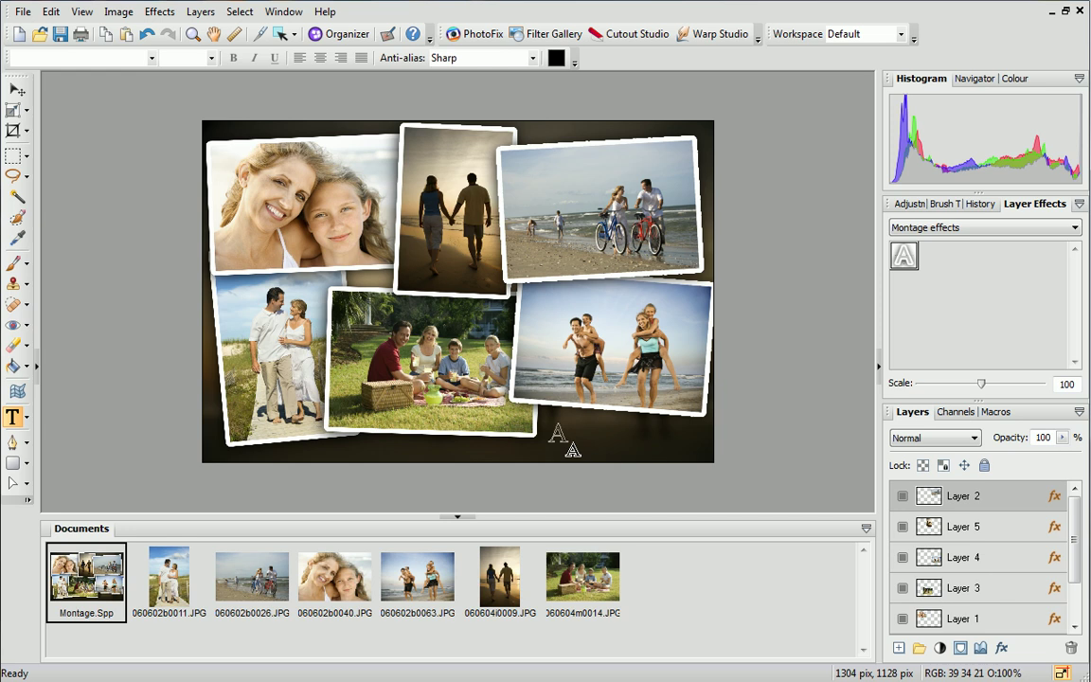
left_click(551, 432)
type("Our")
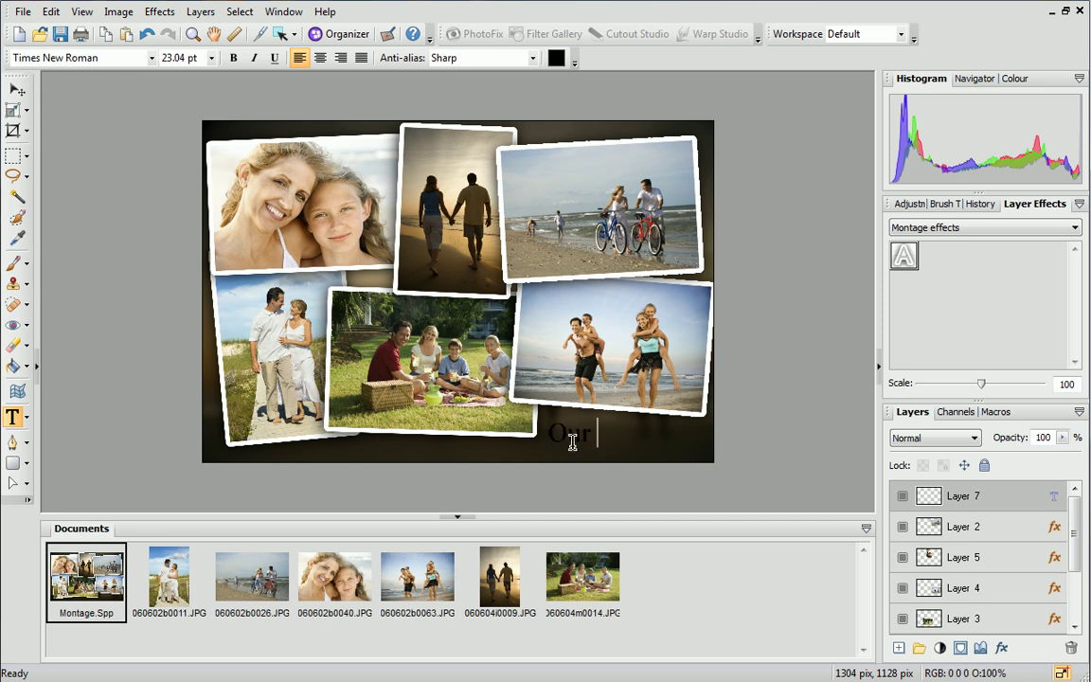
type(" Summer H")
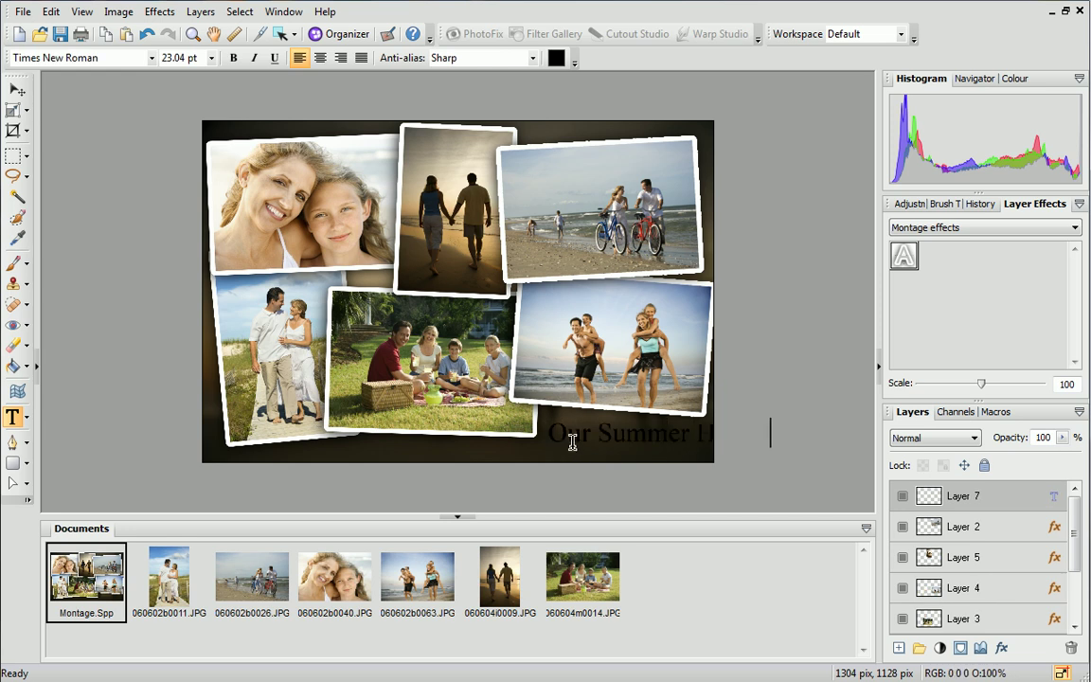
Step: Set the caption's font to Humanst521 BT at 14 pt
left_click_drag(549, 434, 721, 442)
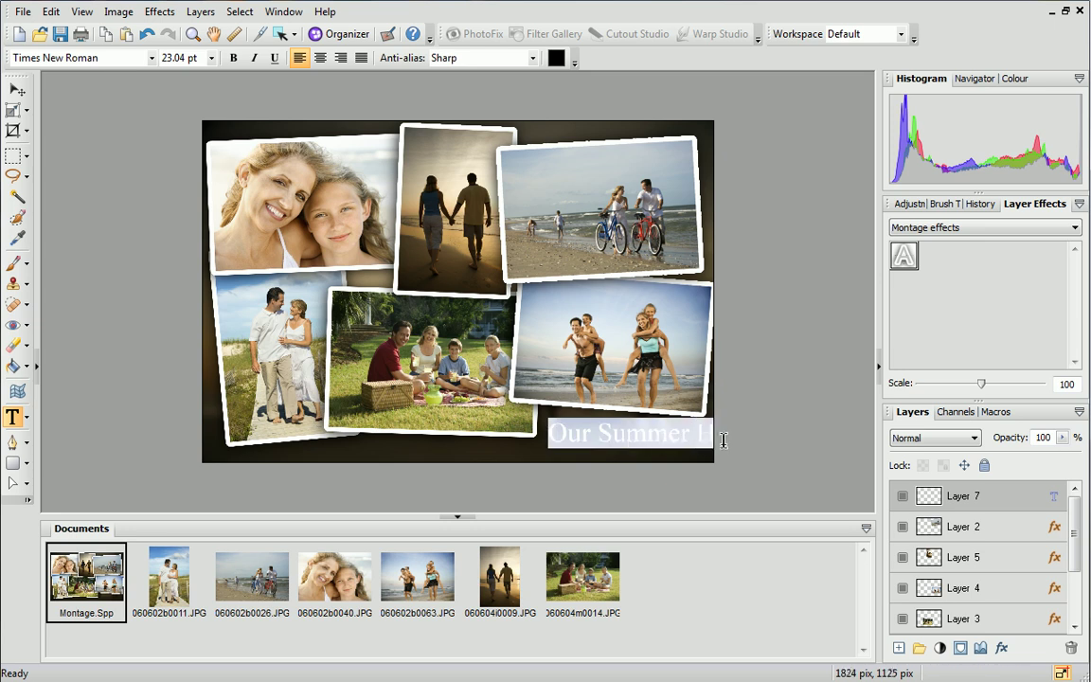
left_click(152, 59)
left_click_drag(256, 476, 256, 291)
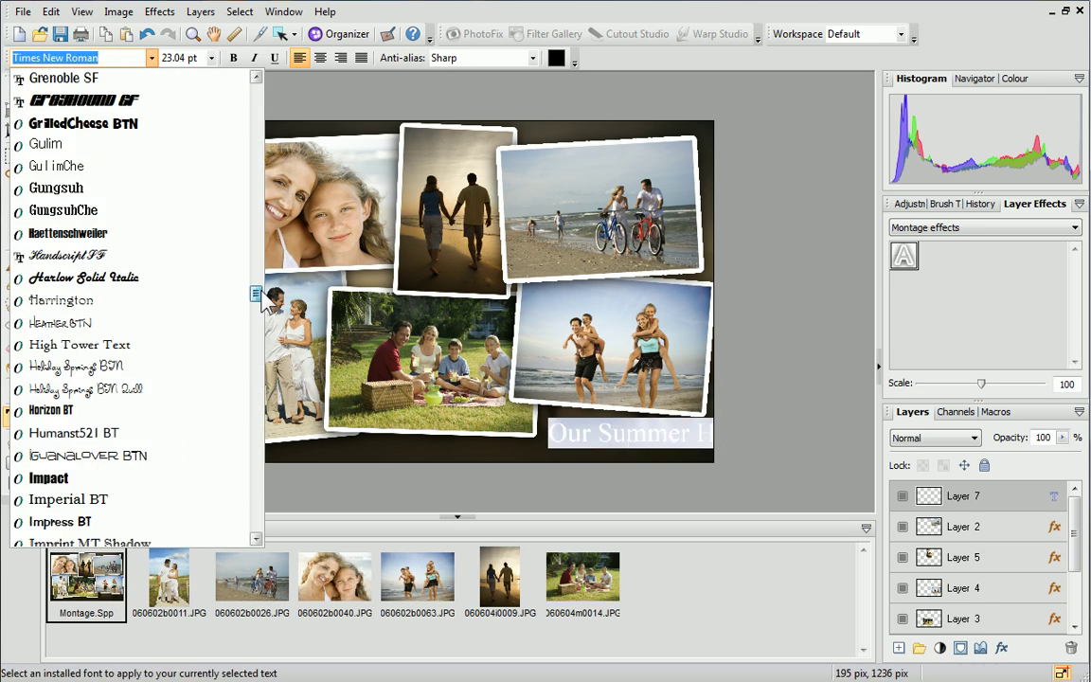
left_click(176, 433)
left_click(211, 58)
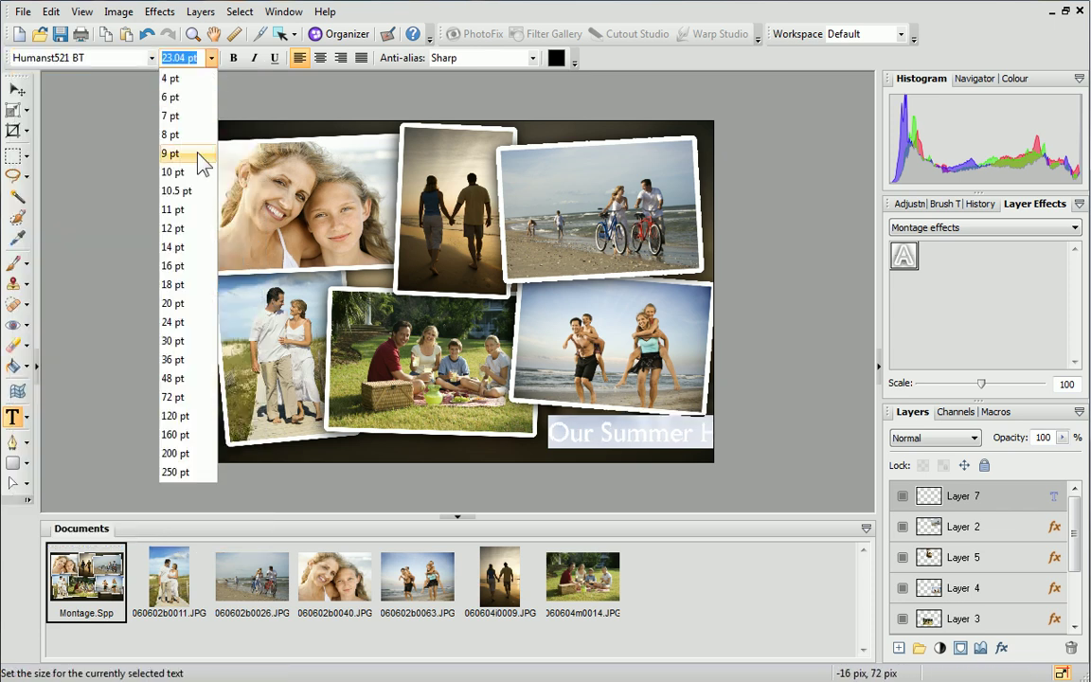
left_click(172, 247)
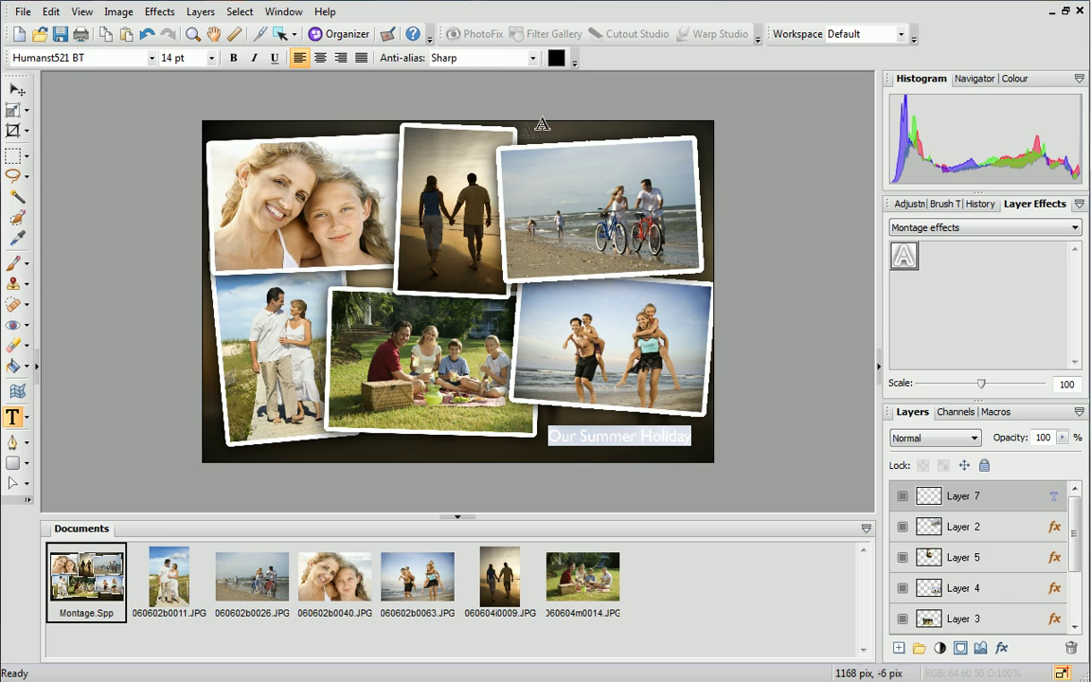
Step: Change the caption colour to white and deselect it
left_click(556, 57)
left_click(506, 408)
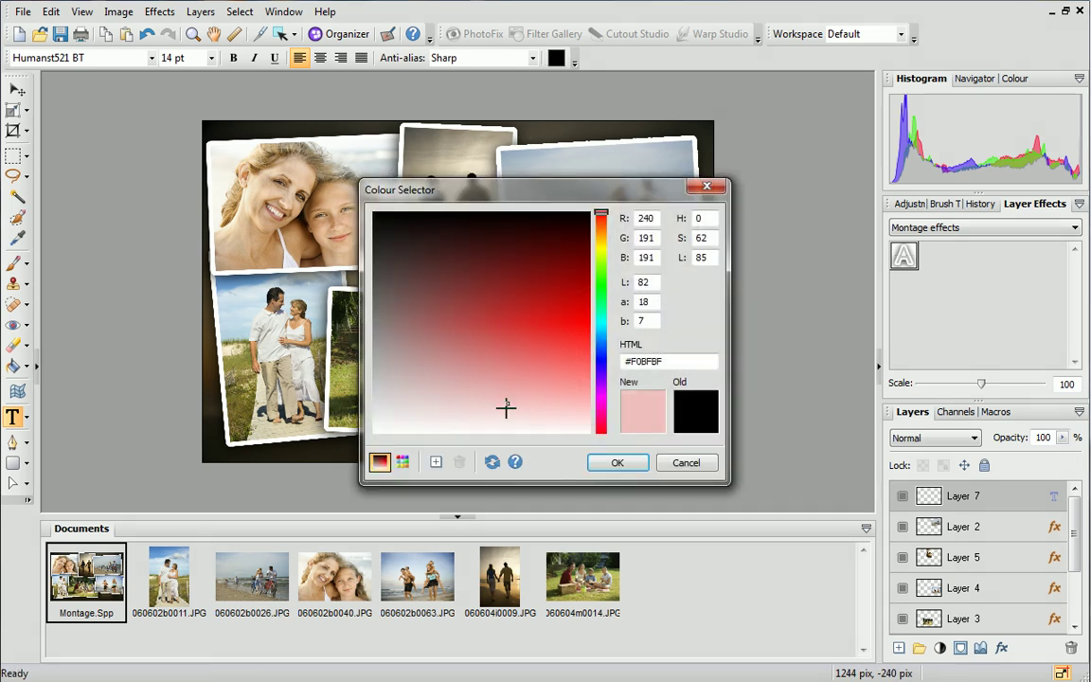
left_click(453, 416)
left_click(615, 462)
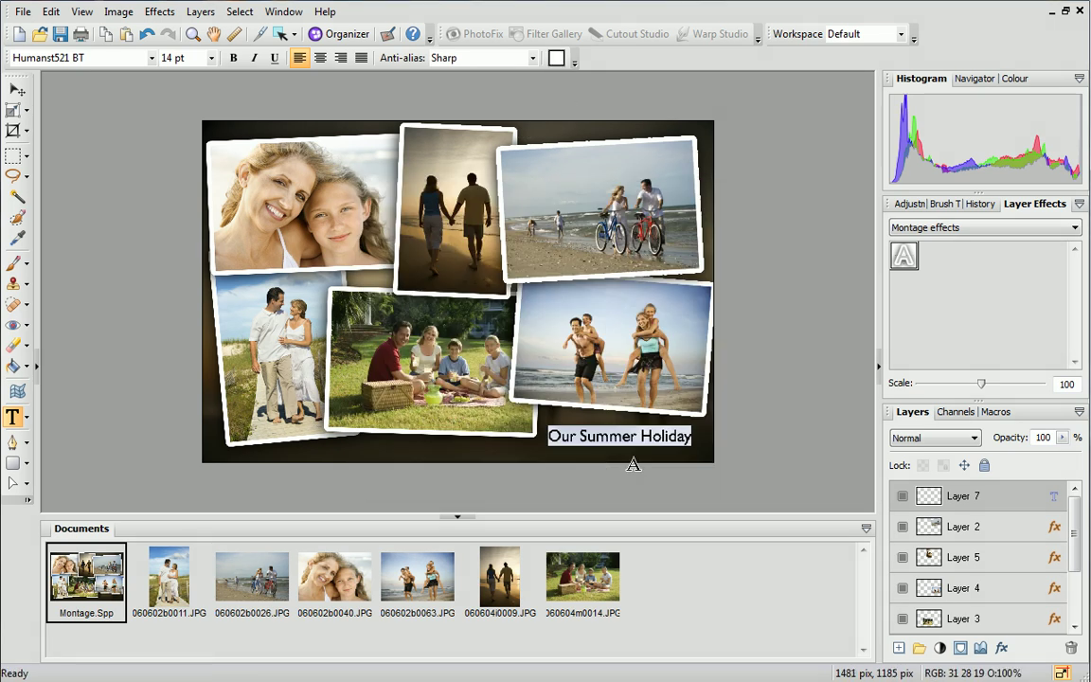
left_click(737, 431)
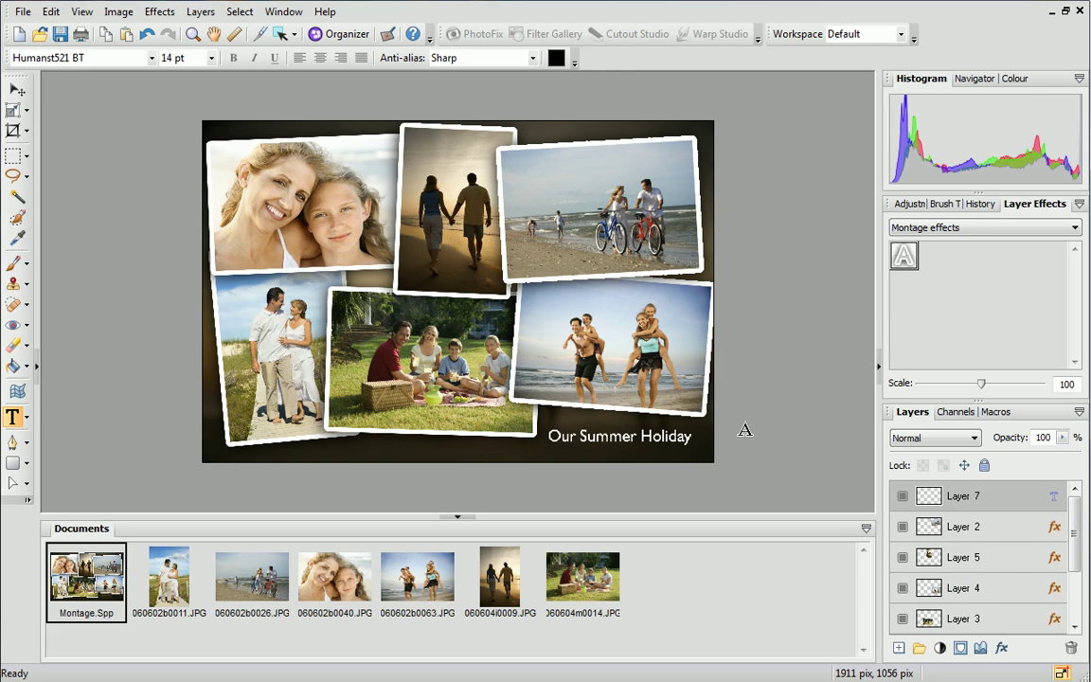